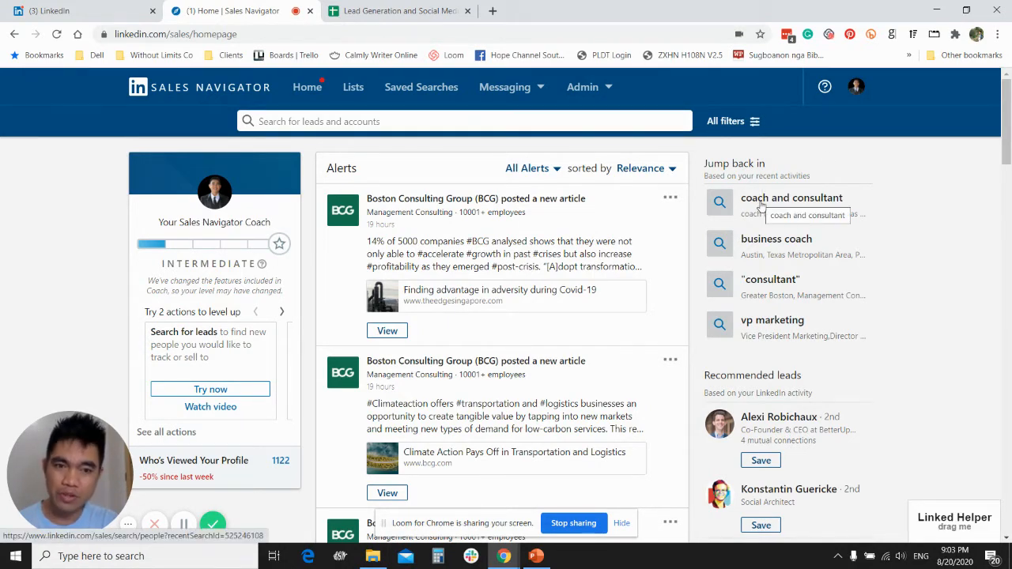
- Open the recent "coach and consultant" search and change its relationship filter to 2nd Degree Connections and 3rd Degree+ Connections
{"action": "left_click", "coordinate": [761, 203]}
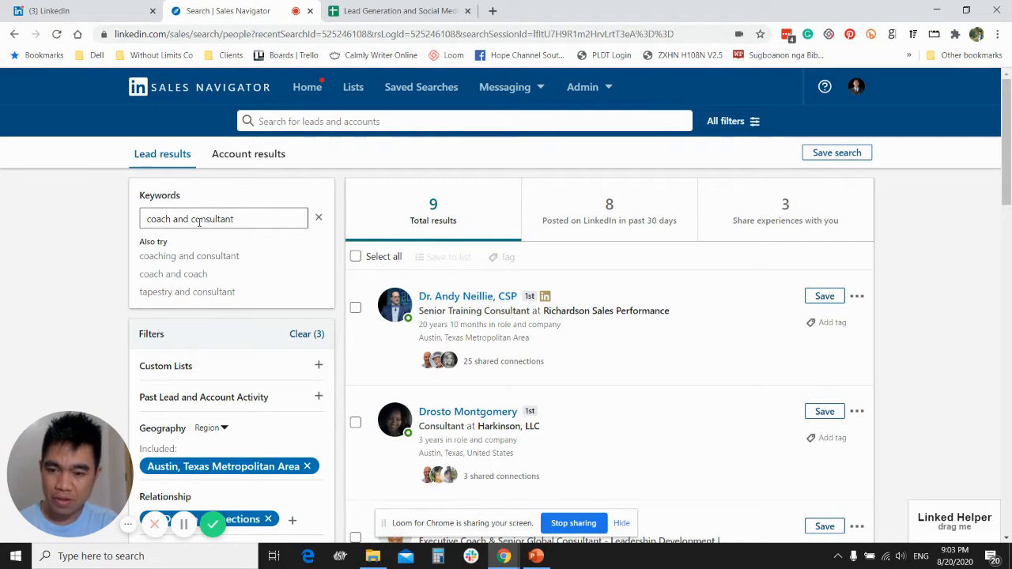
{"action": "scroll", "coordinate": [81, 291], "scroll_direction": "down", "scroll_amount": 2}
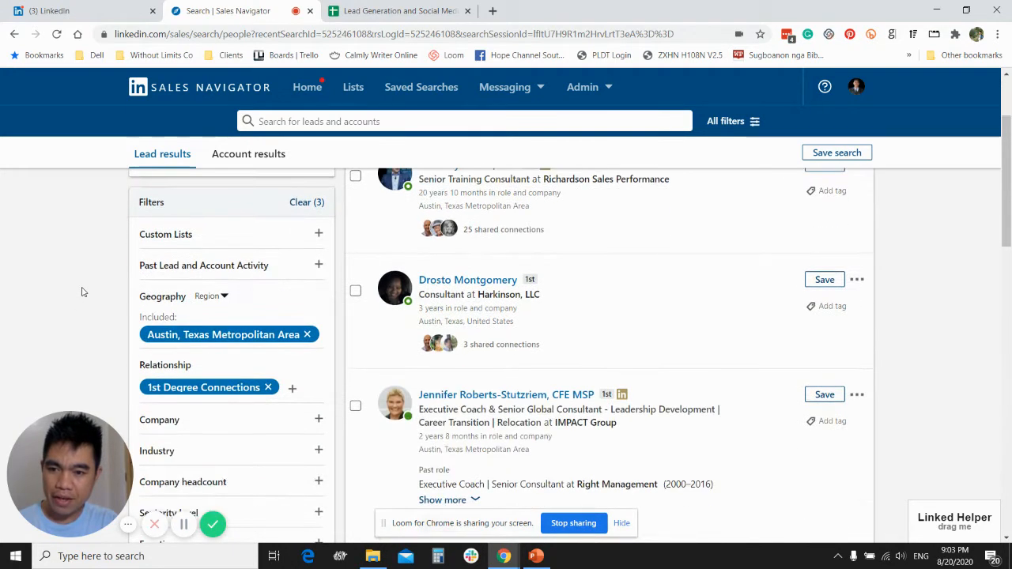
{"action": "scroll", "coordinate": [158, 285], "scroll_direction": "down", "scroll_amount": 2}
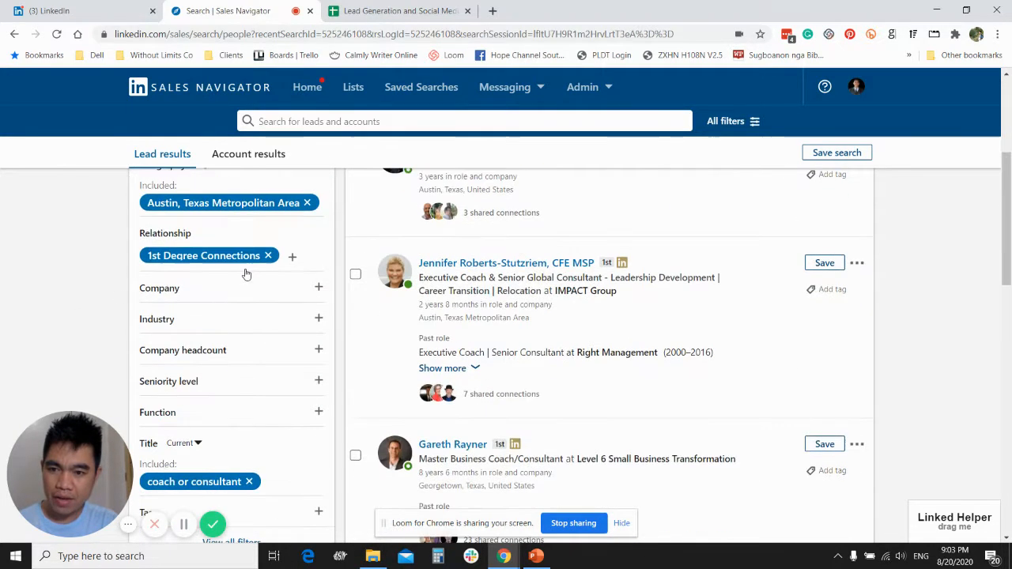
{"action": "left_click", "coordinate": [269, 256]}
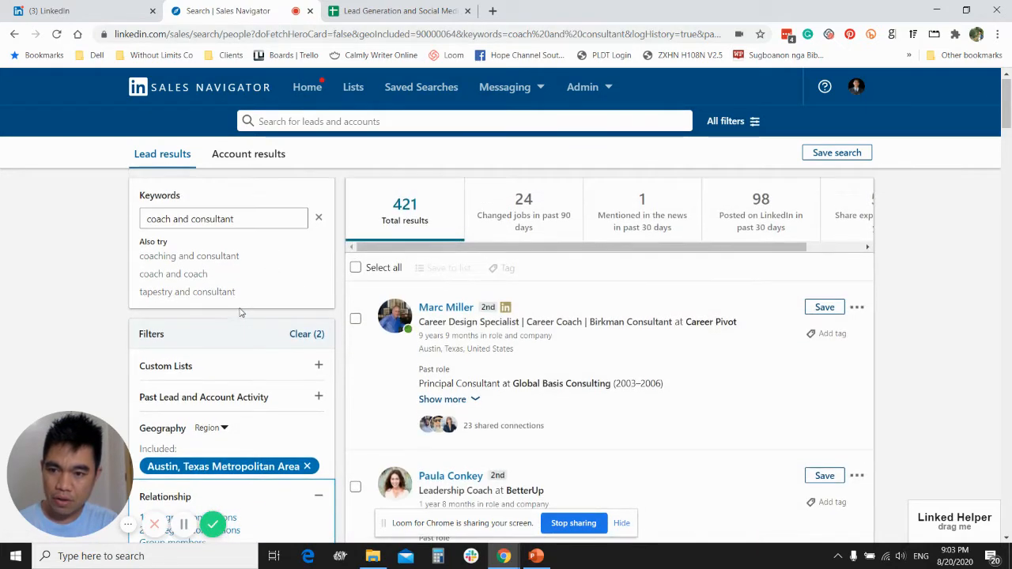
{"action": "scroll", "coordinate": [234, 307], "scroll_direction": "down", "scroll_amount": 3}
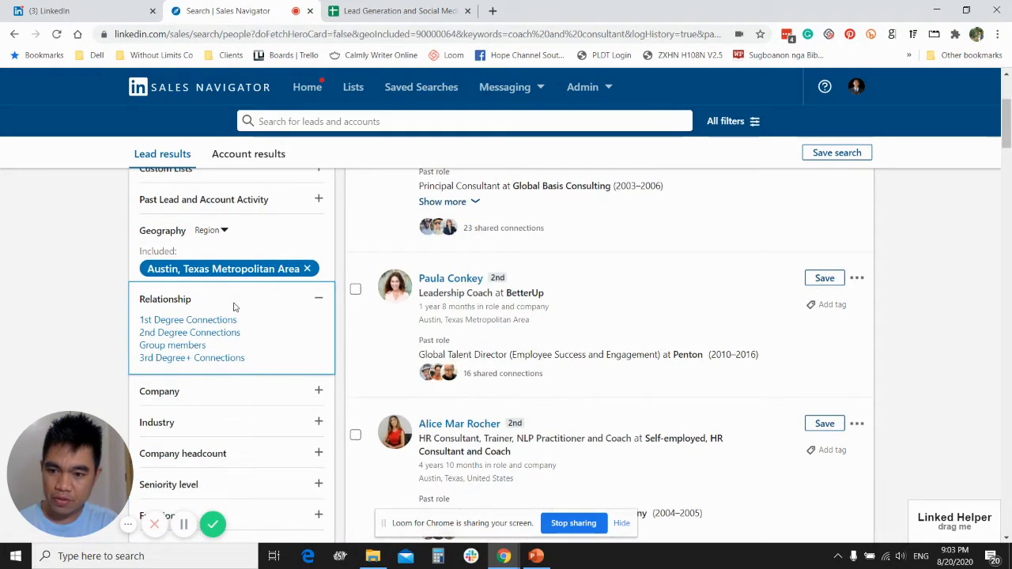
{"action": "left_click", "coordinate": [177, 337]}
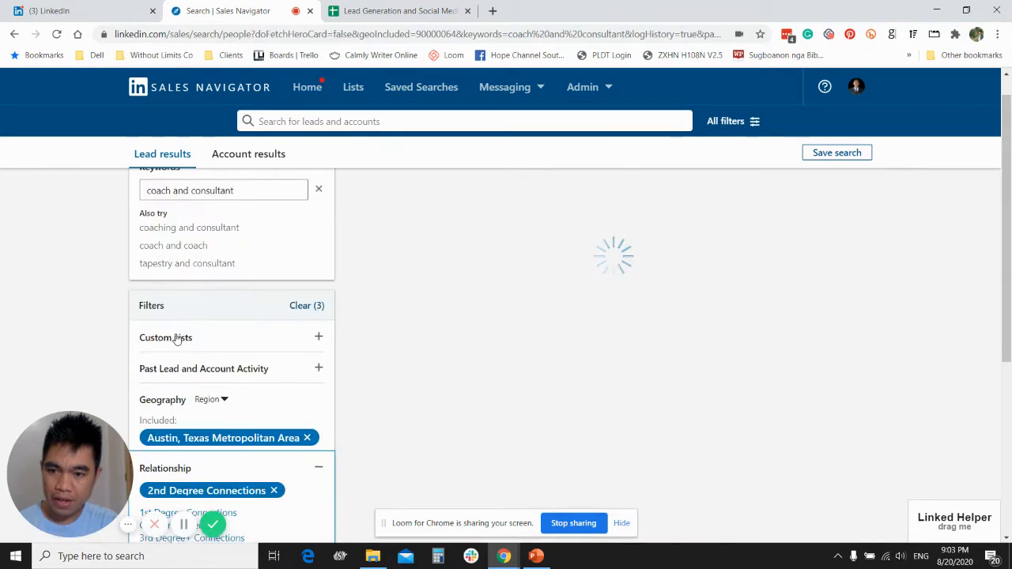
{"action": "left_click", "coordinate": [177, 342]}
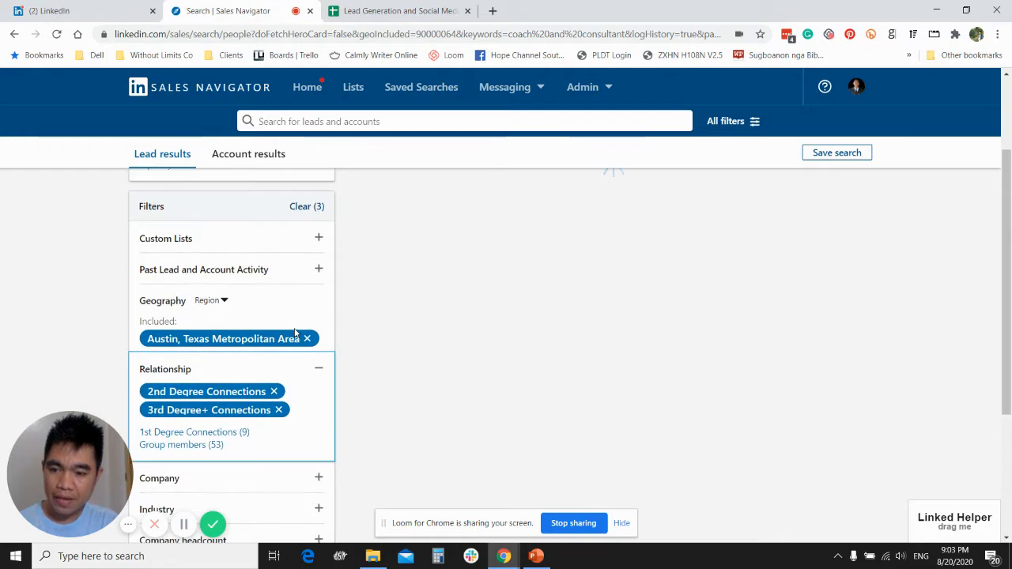
{"action": "scroll", "coordinate": [294, 333], "scroll_direction": "up", "scroll_amount": 3}
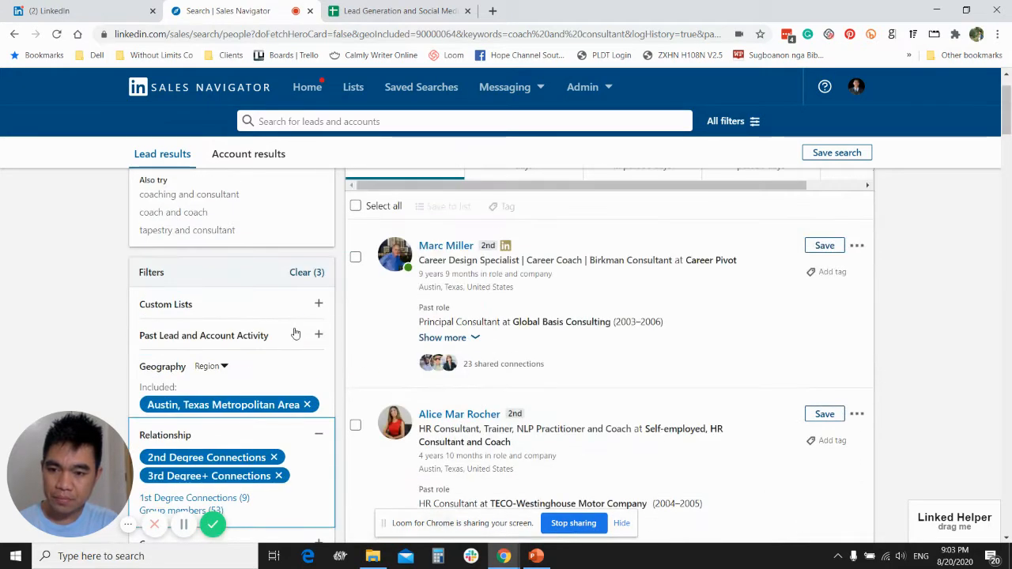
- Replace the Austin geography filter with Boston, Massachusetts, United States
{"action": "scroll", "coordinate": [297, 339], "scroll_direction": "down", "scroll_amount": 2}
{"action": "mouse_move", "coordinate": [307, 273]}
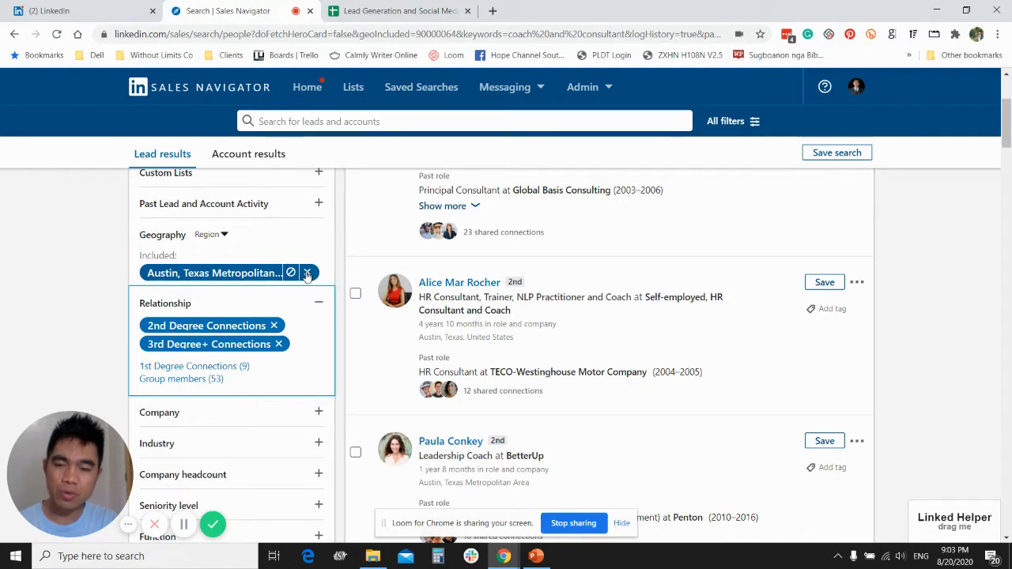
{"action": "left_click", "coordinate": [307, 274]}
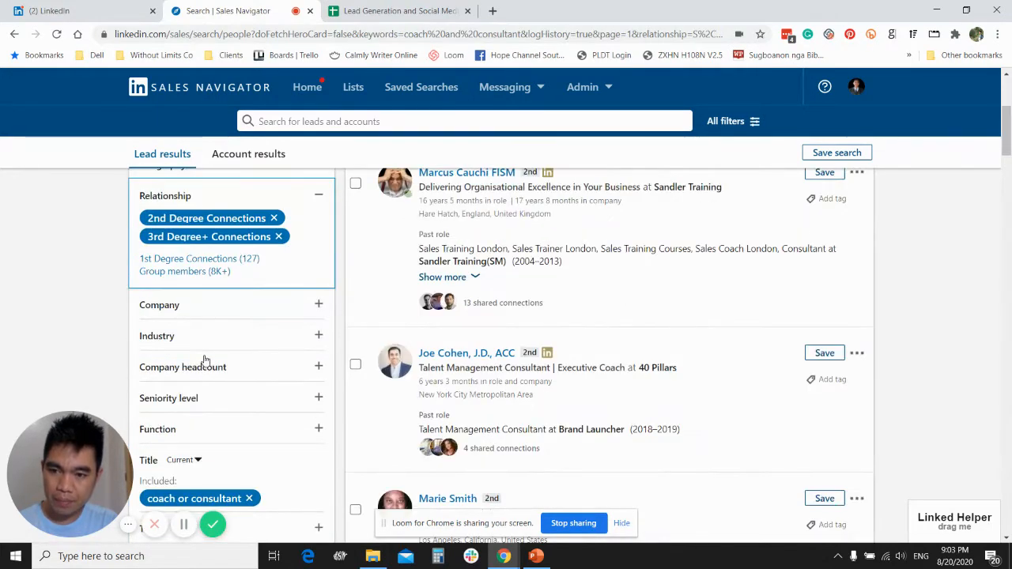
{"action": "scroll", "coordinate": [234, 354], "scroll_direction": "down", "scroll_amount": 3}
{"action": "scroll", "coordinate": [204, 236], "scroll_direction": "up", "scroll_amount": 2}
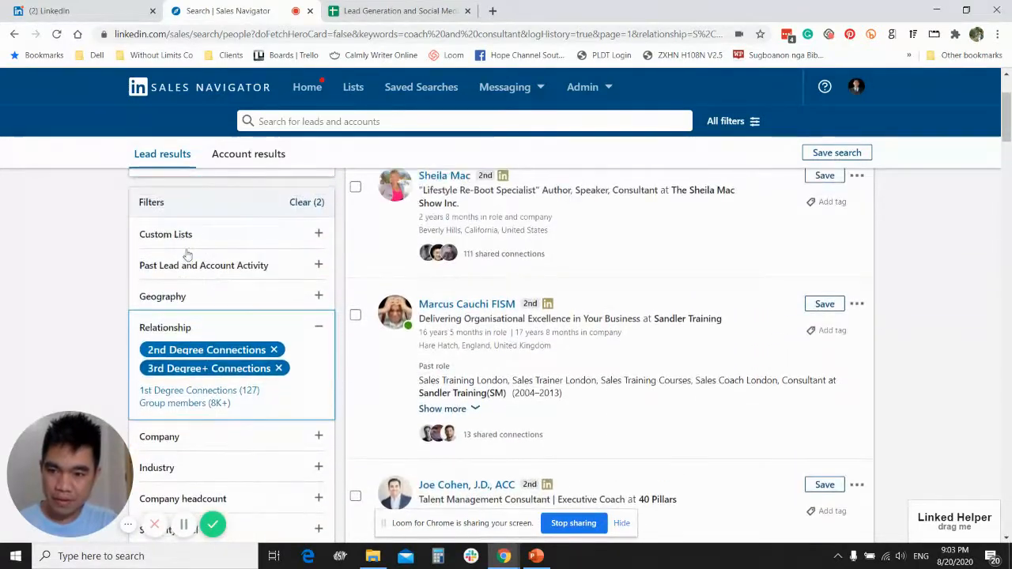
{"action": "left_click", "coordinate": [177, 297]}
{"action": "type", "text": "b"}
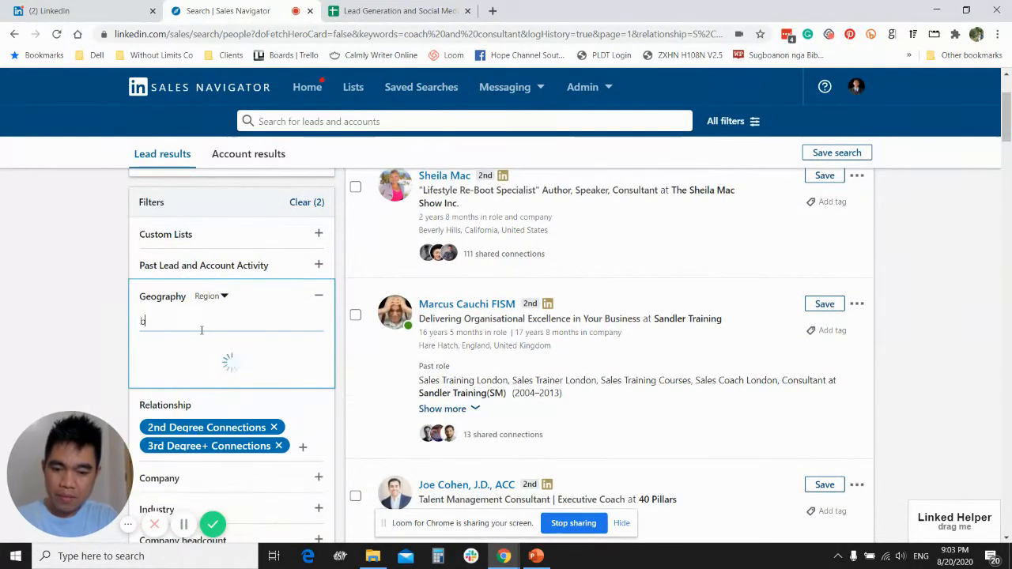
{"action": "type", "text": "ss"}
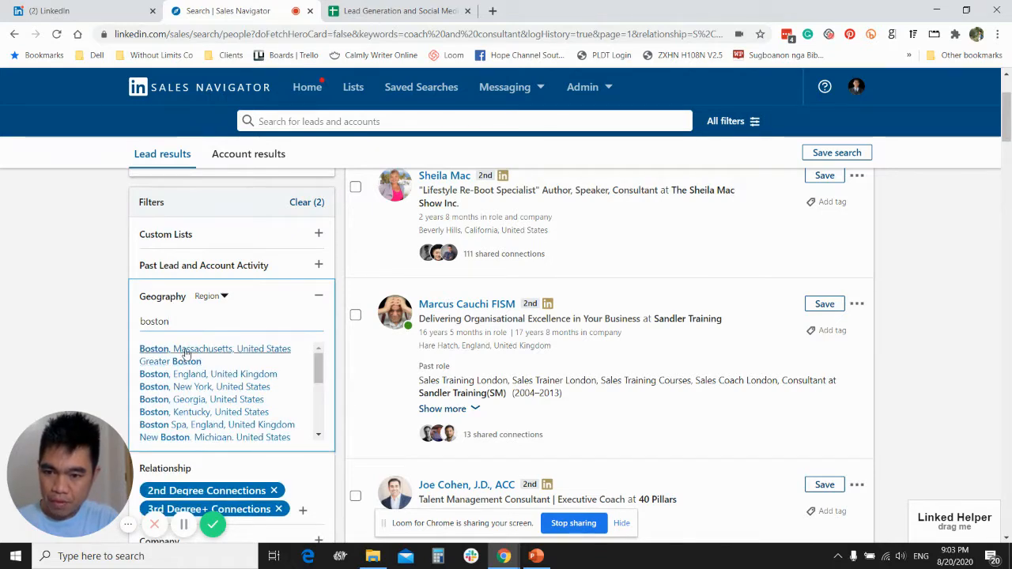
{"action": "left_click", "coordinate": [183, 355]}
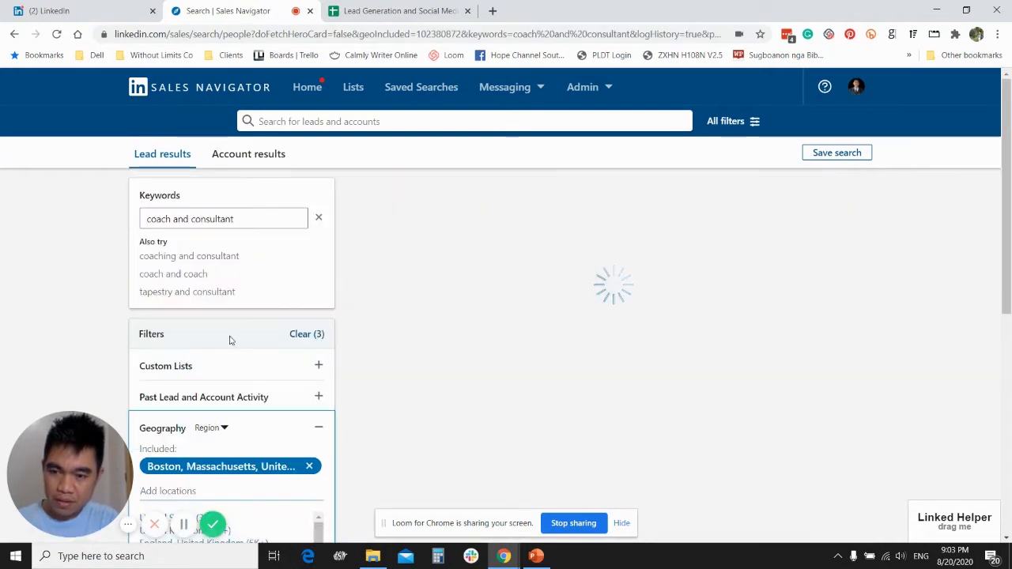
- Examine the lead results for Boston along with the remaining filters, including the current title filter and the total results
{"action": "scroll", "coordinate": [247, 336], "scroll_direction": "down", "scroll_amount": 3}
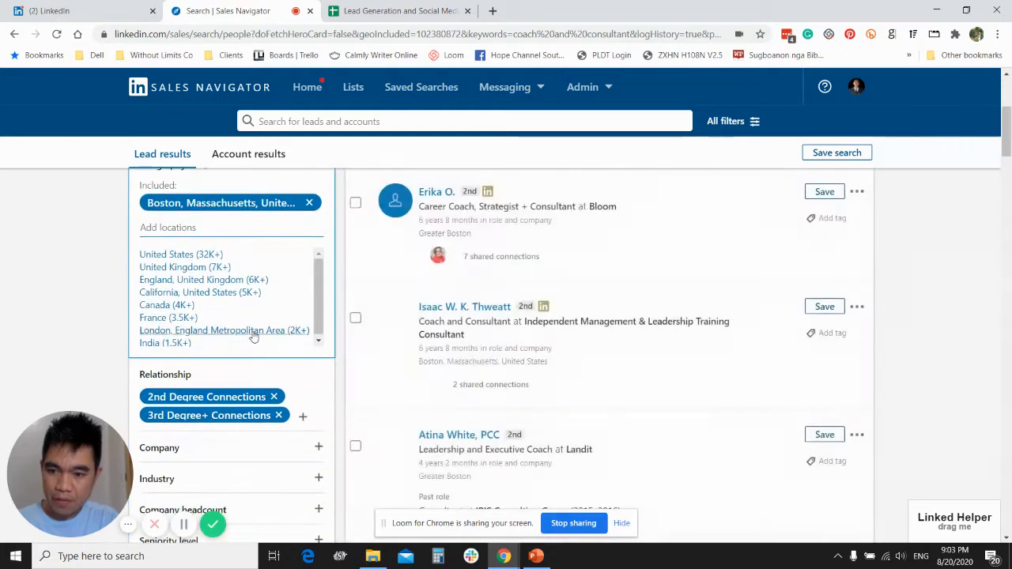
{"action": "scroll", "coordinate": [266, 367], "scroll_direction": "down", "scroll_amount": 5}
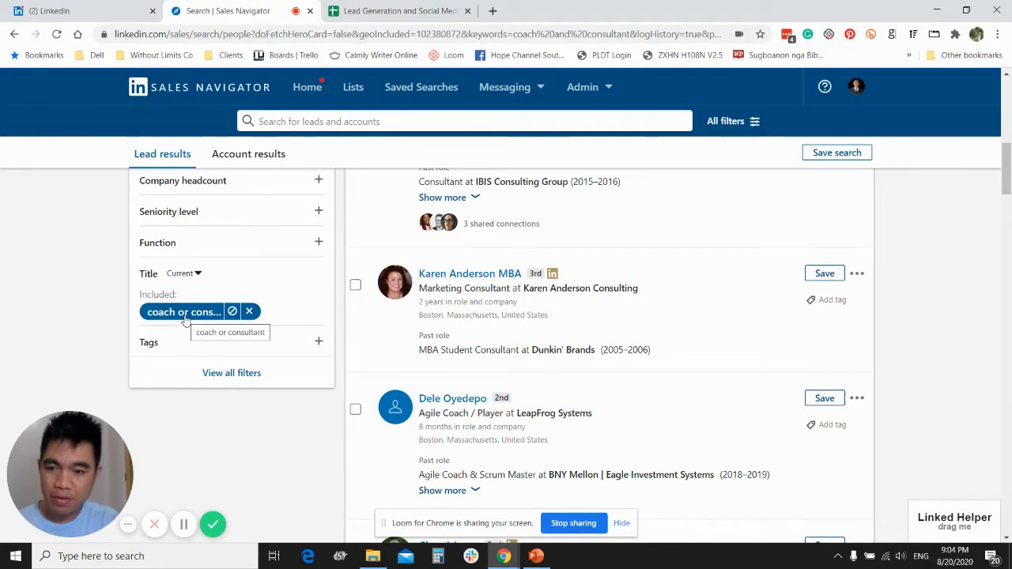
{"action": "scroll", "coordinate": [642, 433], "scroll_direction": "up", "scroll_amount": 10}
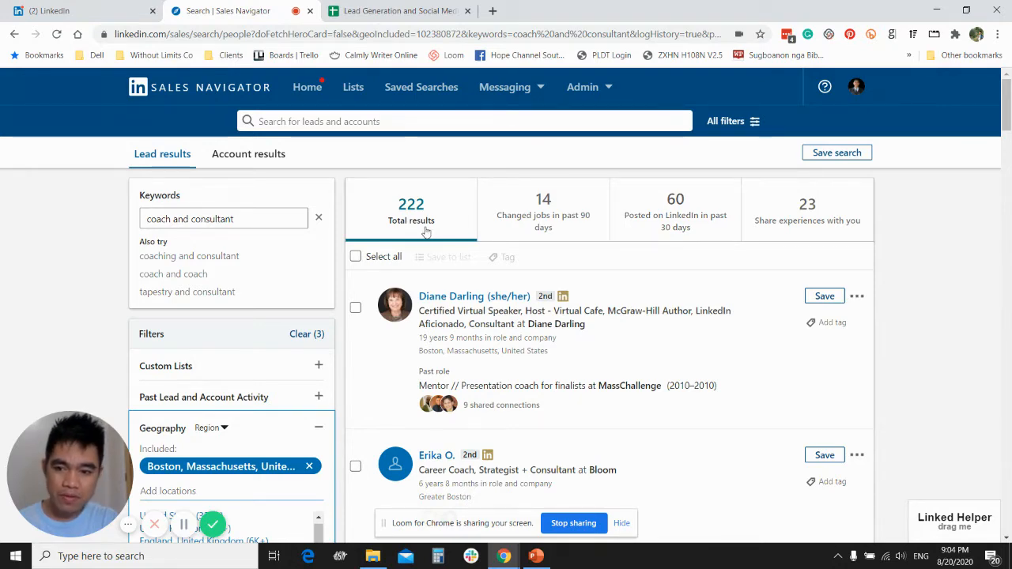
{"action": "scroll", "coordinate": [425, 231], "scroll_direction": "down", "scroll_amount": 2}
{"action": "scroll", "coordinate": [427, 238], "scroll_direction": "up", "scroll_amount": 2}
{"action": "scroll", "coordinate": [427, 245], "scroll_direction": "down", "scroll_amount": 4}
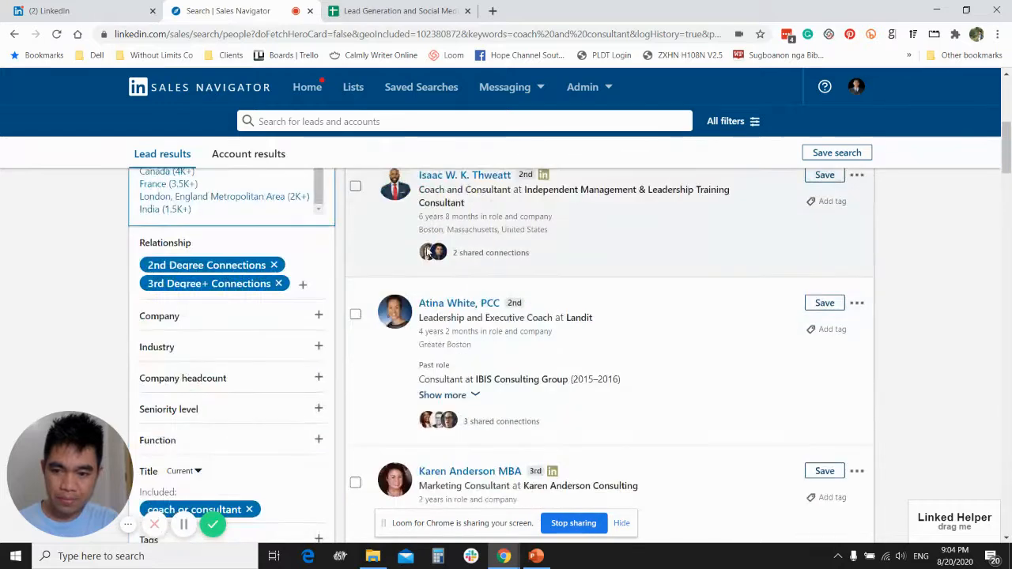
{"action": "scroll", "coordinate": [426, 251], "scroll_direction": "up", "scroll_amount": 5}
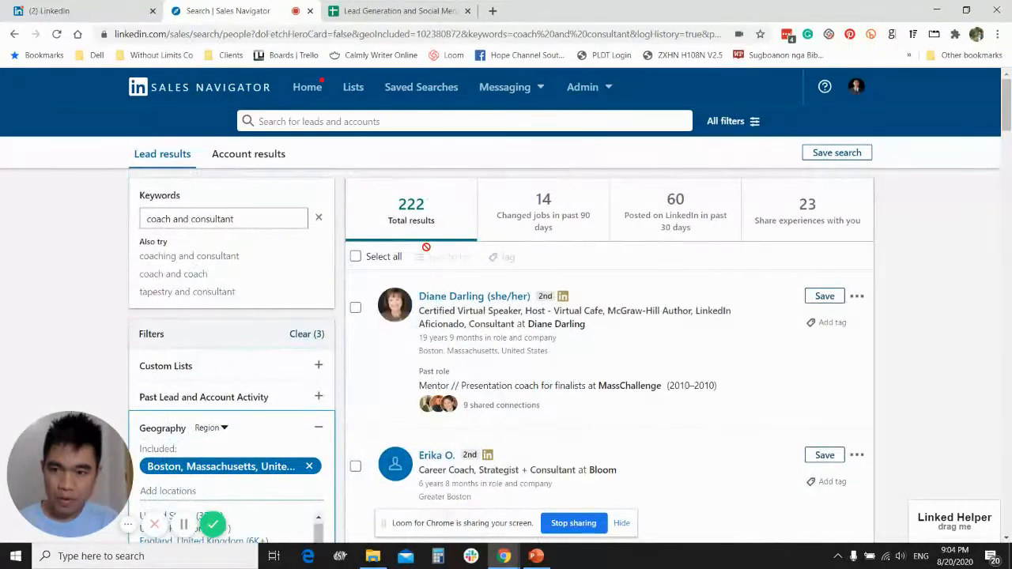
- Narrow the lead results to people who posted on LinkedIn in the past 30 days and look through them
{"action": "left_click", "coordinate": [656, 222]}
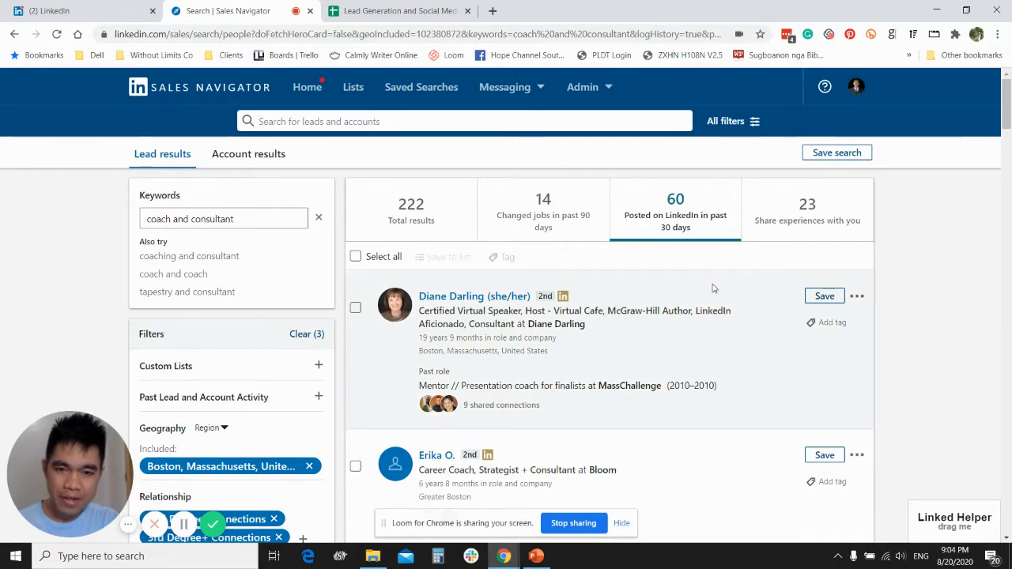
{"action": "scroll", "coordinate": [711, 289], "scroll_direction": "down", "scroll_amount": 15}
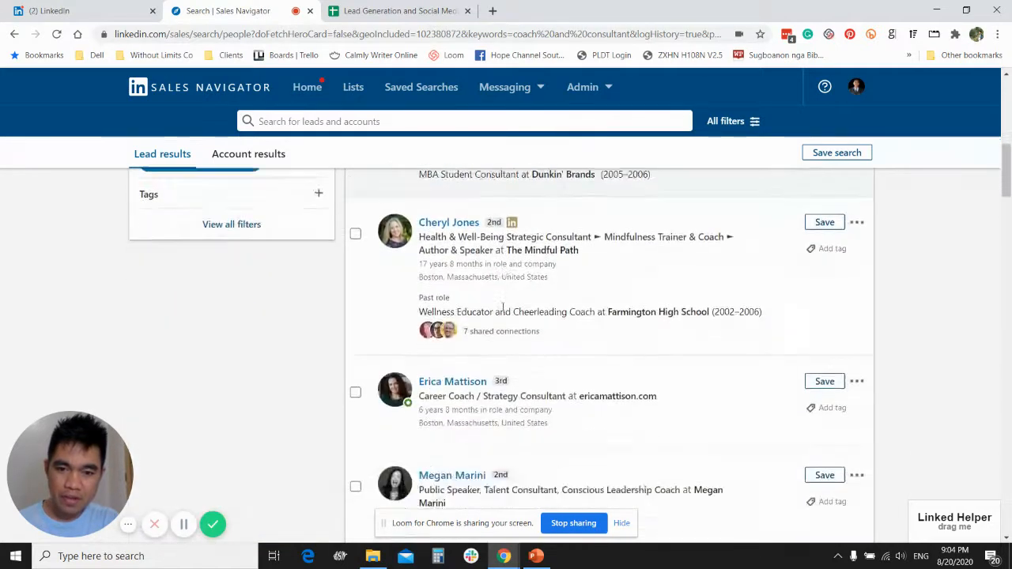
{"action": "scroll", "coordinate": [503, 310], "scroll_direction": "down", "scroll_amount": 5}
{"action": "scroll", "coordinate": [504, 308], "scroll_direction": "up", "scroll_amount": 20}
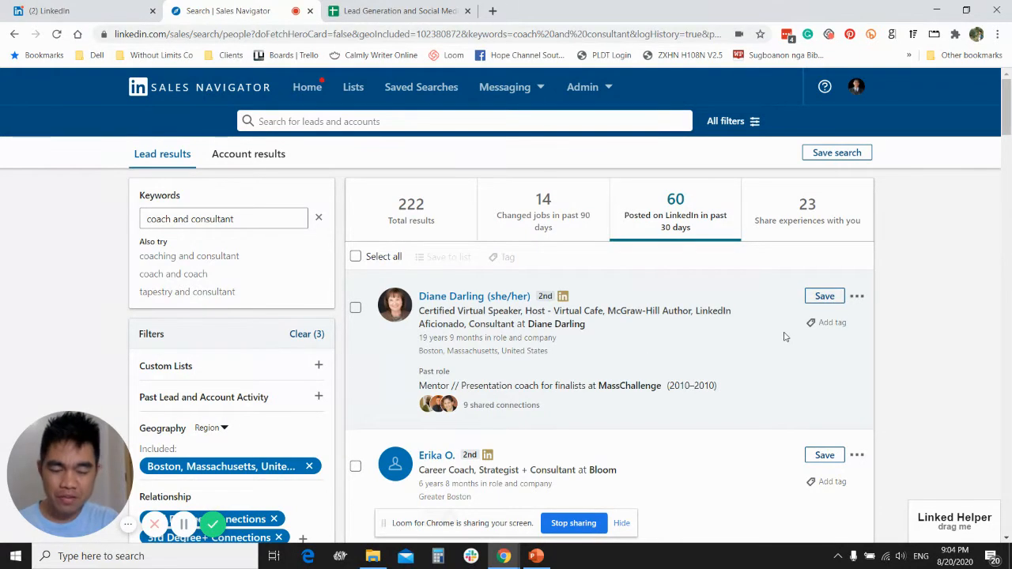
- Expand Linked Helper, open its Collect, Select & Invite 2nd & 3rd contacts tool, and dismiss the tutorial video
{"action": "left_click", "coordinate": [964, 524]}
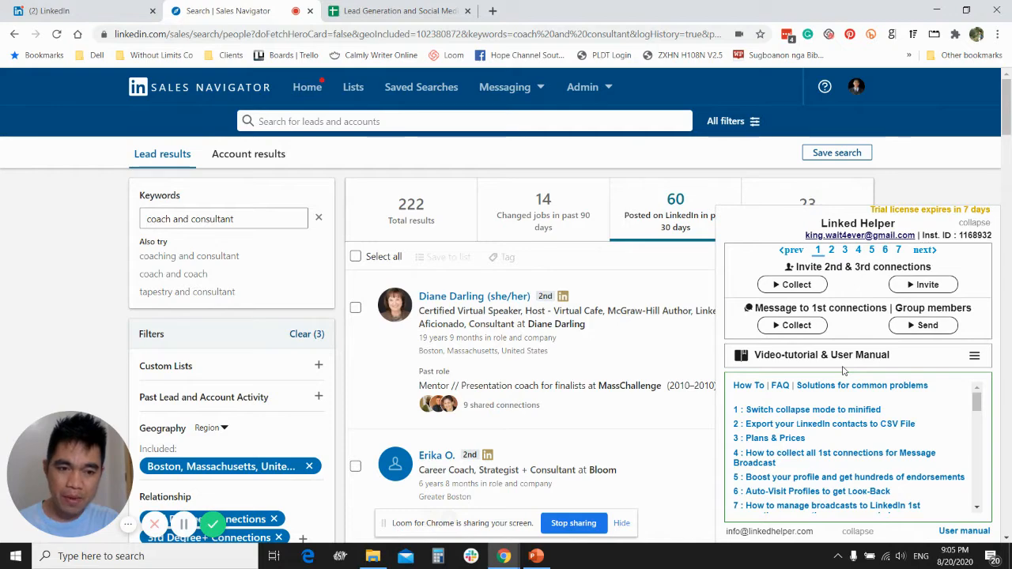
{"action": "left_click", "coordinate": [974, 356]}
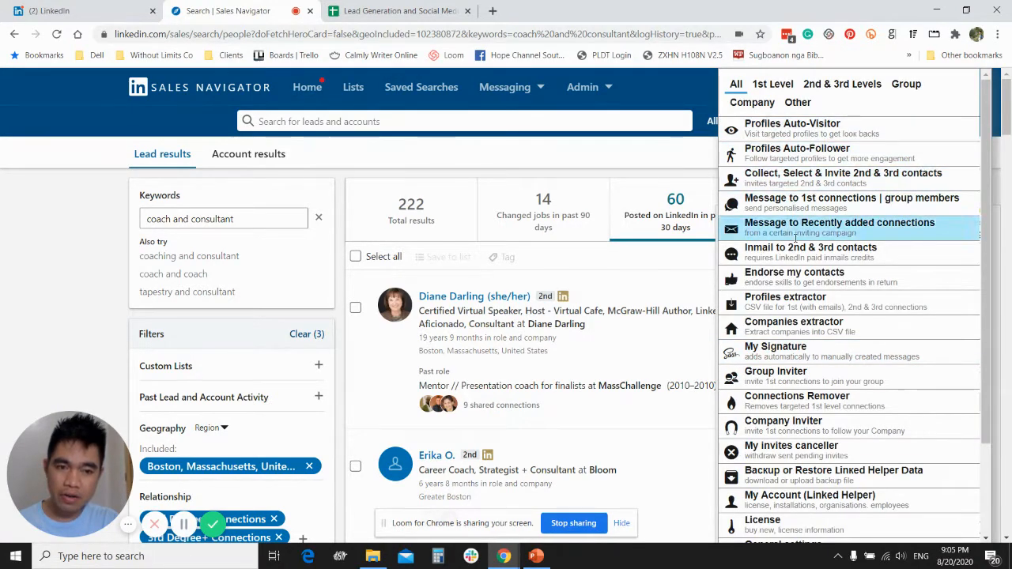
{"action": "scroll", "coordinate": [802, 395], "scroll_direction": "down", "scroll_amount": 2}
{"action": "scroll", "coordinate": [797, 417], "scroll_direction": "up", "scroll_amount": 2}
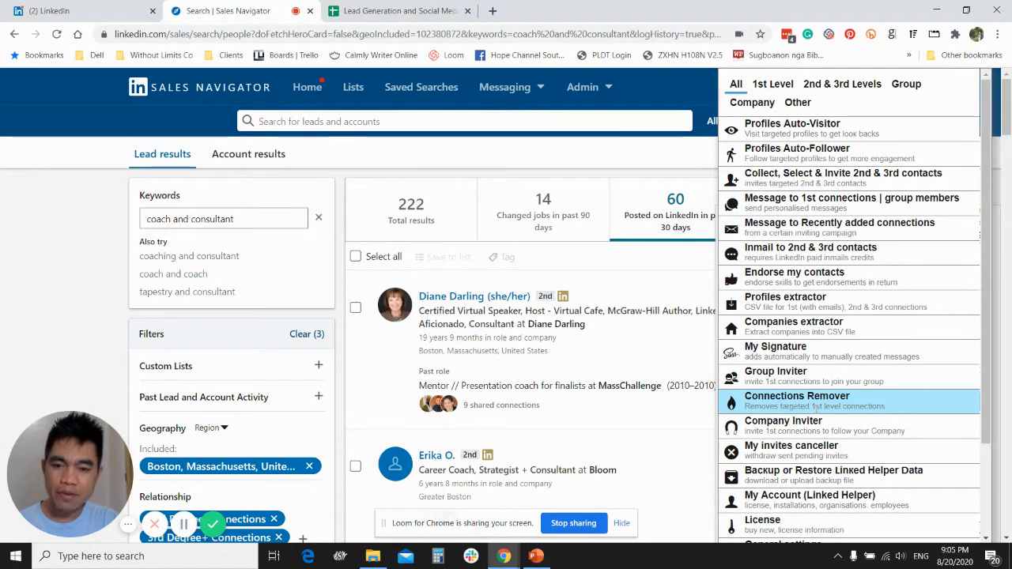
{"action": "left_click", "coordinate": [798, 177]}
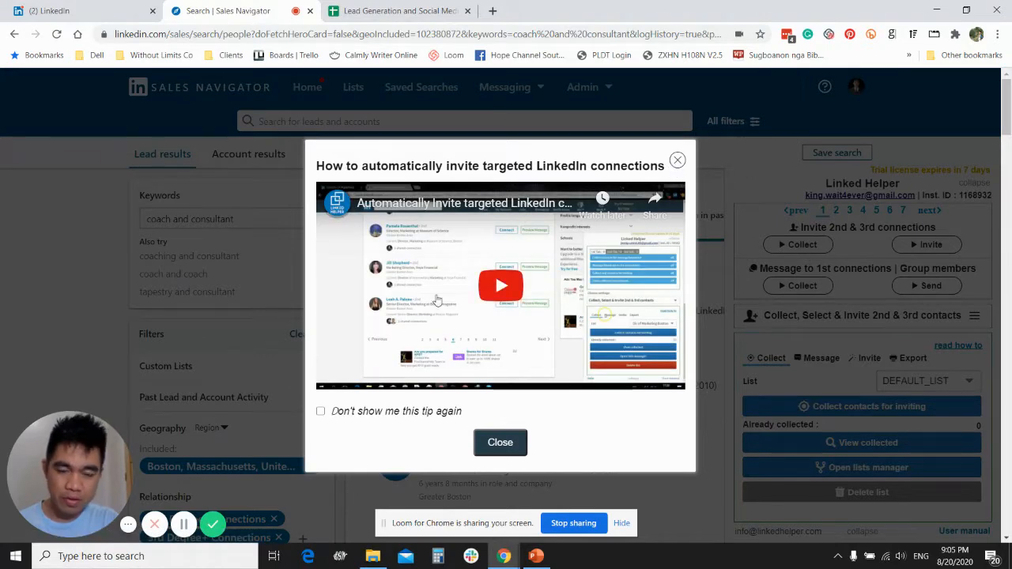
{"action": "left_click", "coordinate": [676, 161]}
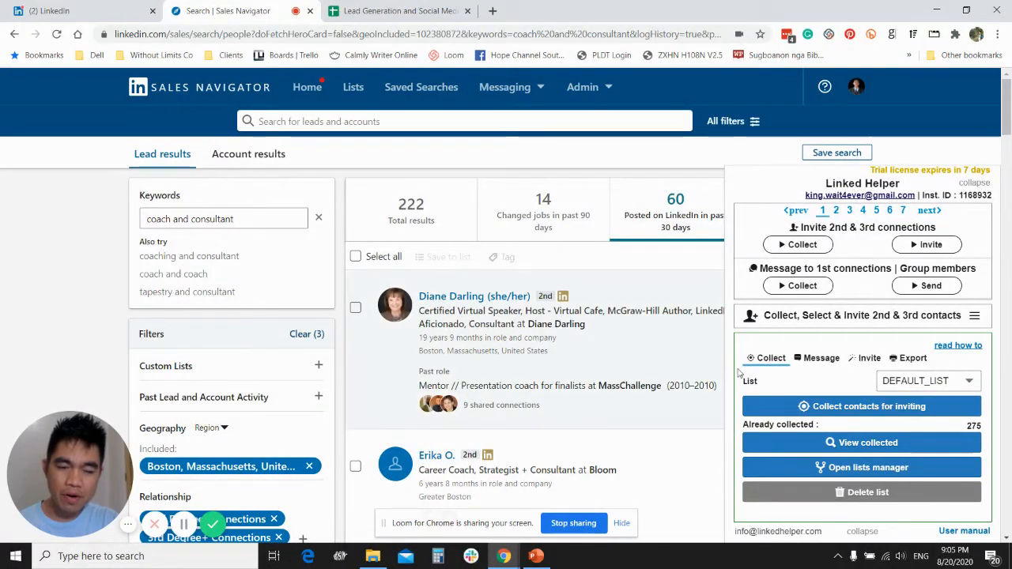
{"action": "scroll", "coordinate": [798, 365], "scroll_direction": "down", "scroll_amount": 1}
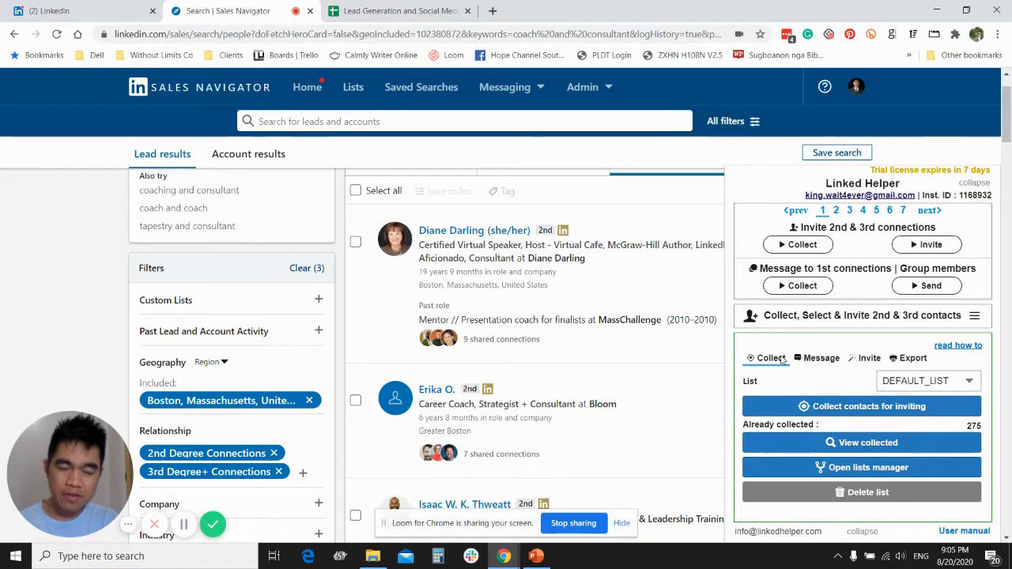
- Switch to PowerPoint to check the outreach steps slide, and return to the Sales Navigator search in Chrome
{"action": "left_click", "coordinate": [536, 555]}
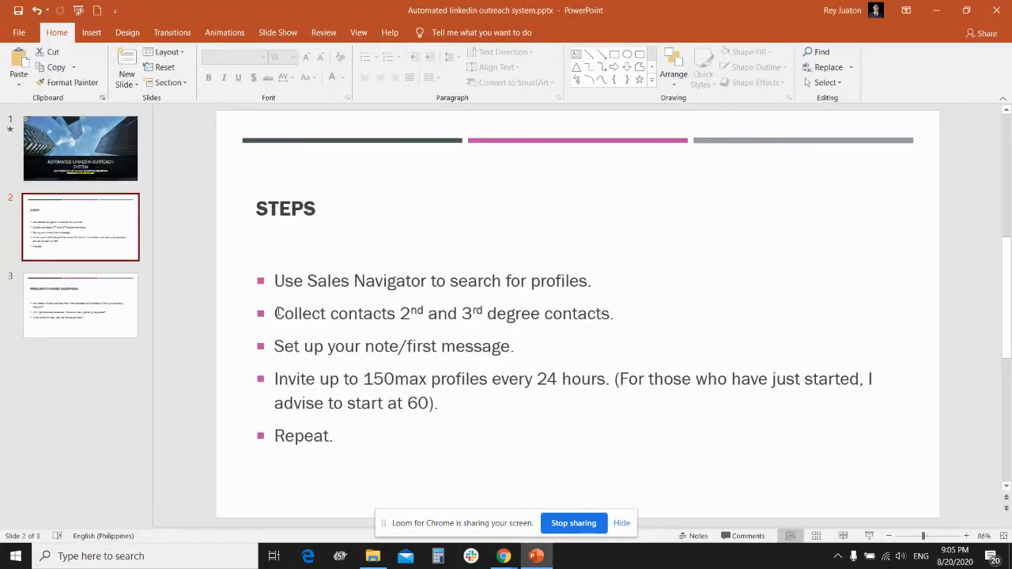
{"action": "mouse_move", "coordinate": [503, 555]}
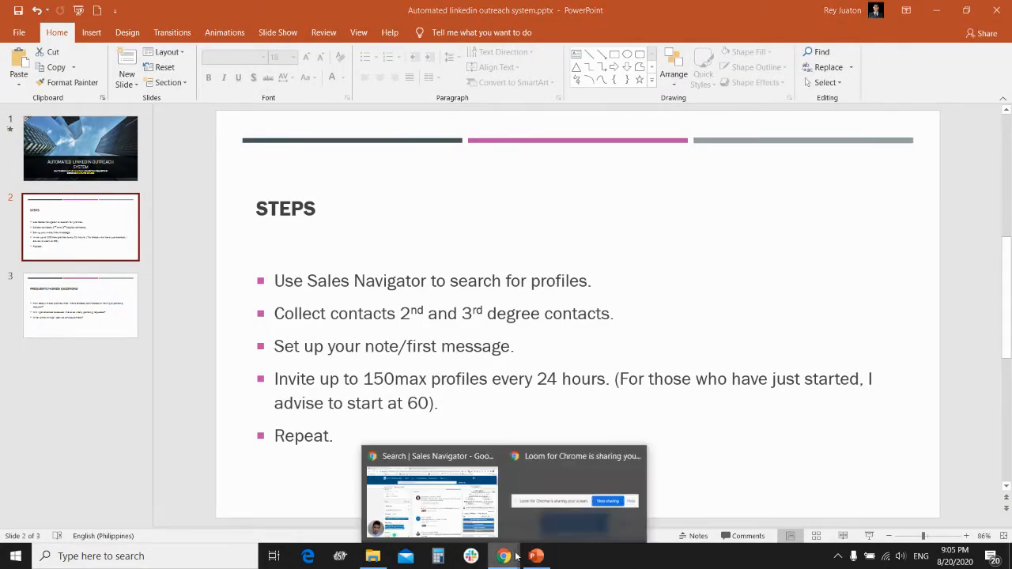
{"action": "left_click", "coordinate": [441, 512]}
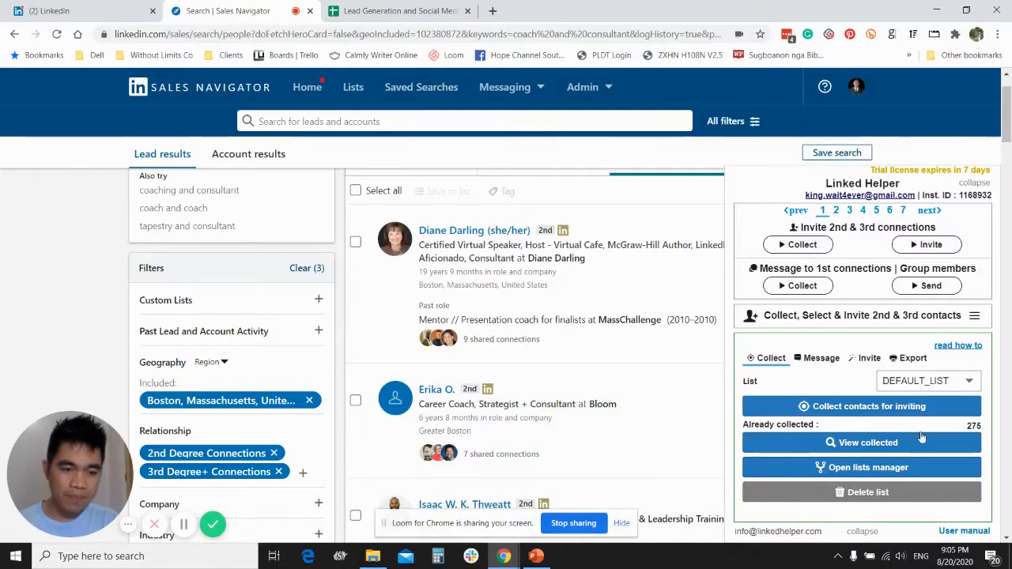
- Start creating a new contact list in Linked Helper's 2nd and 3rd contacts tool
{"action": "left_click", "coordinate": [949, 382]}
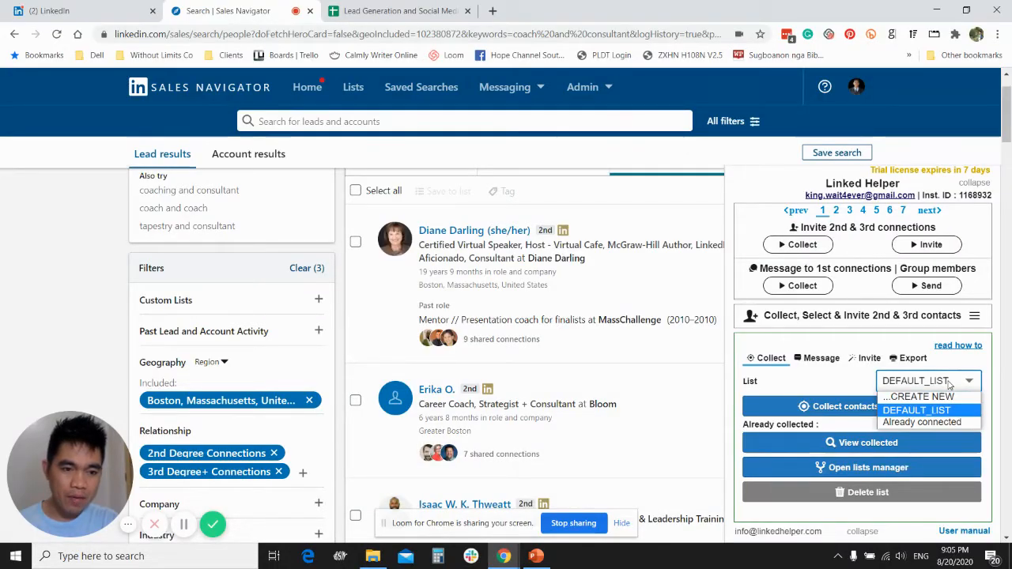
{"action": "left_click", "coordinate": [904, 396]}
{"action": "type", "text": "bo"}
{"action": "key", "text": "BackSpace"}
{"action": "type", "text": "Coa"}
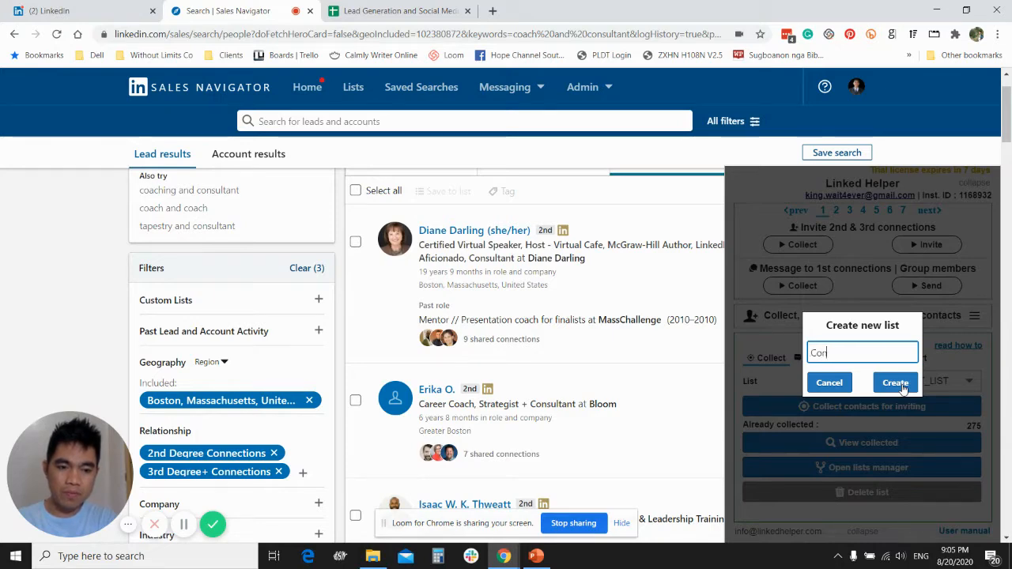
{"action": "type", "text": "ches consutant"}
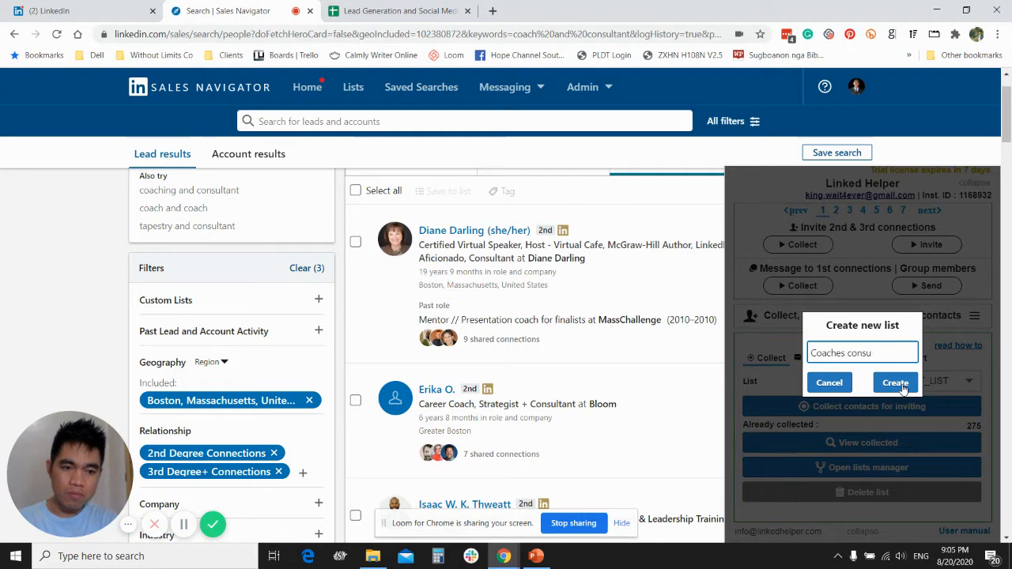
{"action": "key", "text": "BackSpace"}
{"action": "key", "text": "BackSpace"}
{"action": "key", "text": "BackSpace"}
{"action": "key", "text": "BackSpace"}
{"action": "type", "text": "lt"}
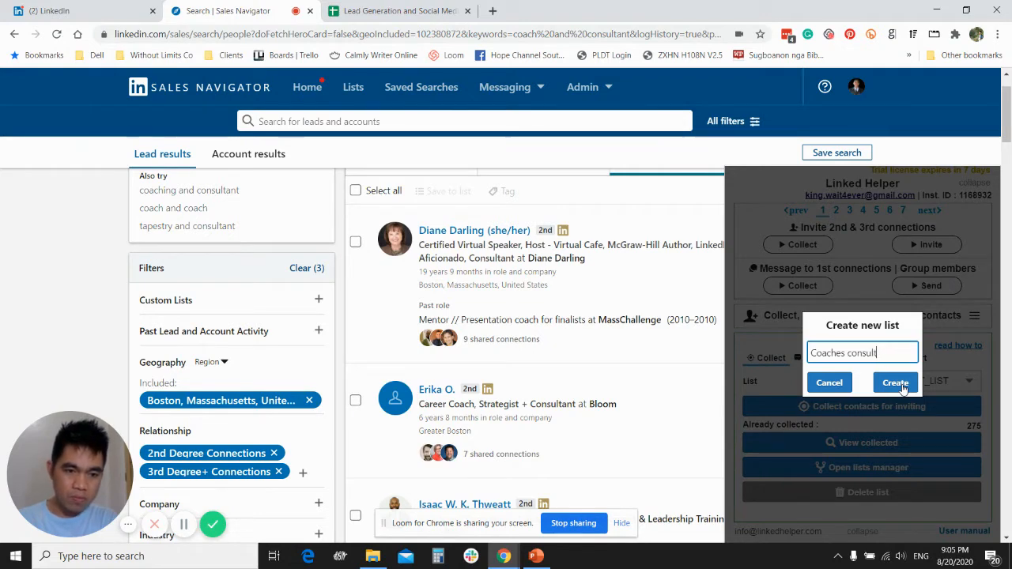
{"action": "type", "text": "ants "}
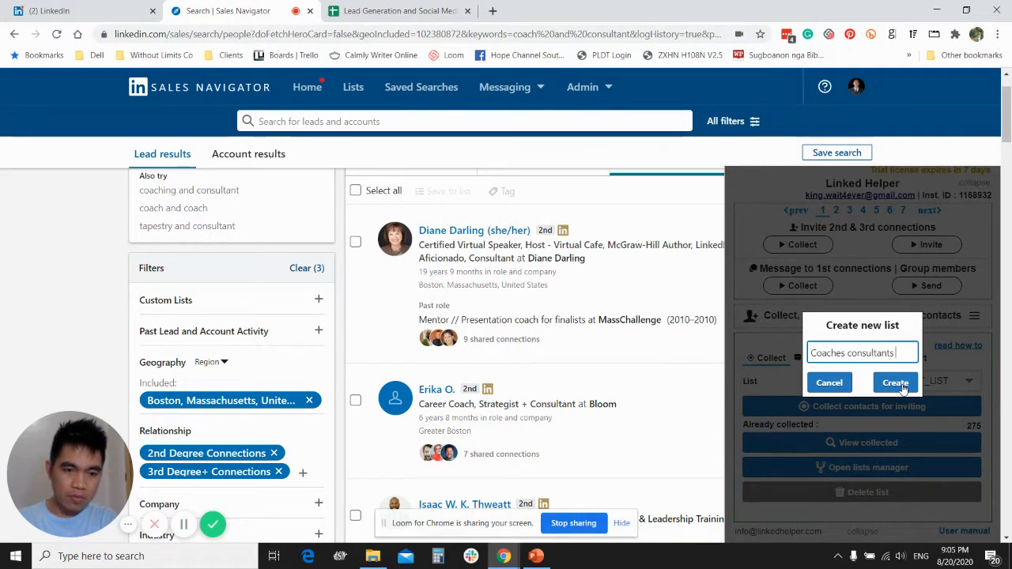
{"action": "type", "text": "Boston"}
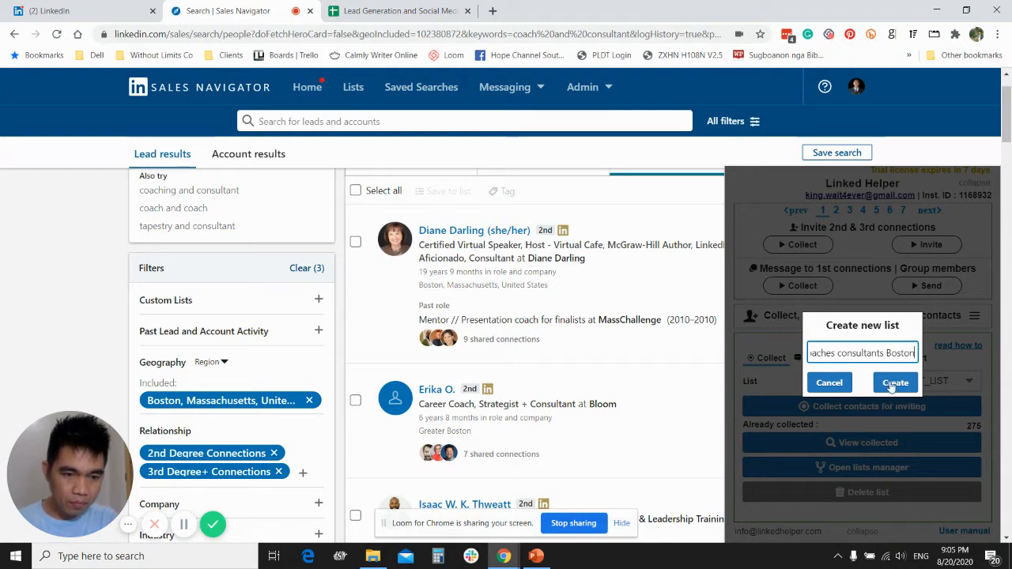
- Create the new list with the name Boston MA and collect the search's contacts for inviting into it
{"action": "key", "text": "ctrl+a"}
{"action": "type", "text": "B"}
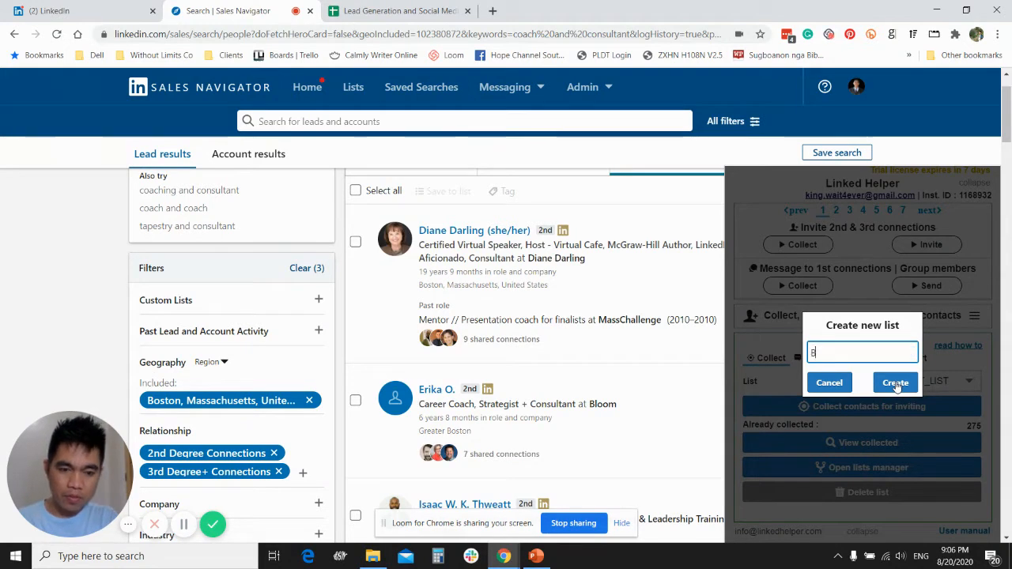
{"action": "type", "text": "oston MA"}
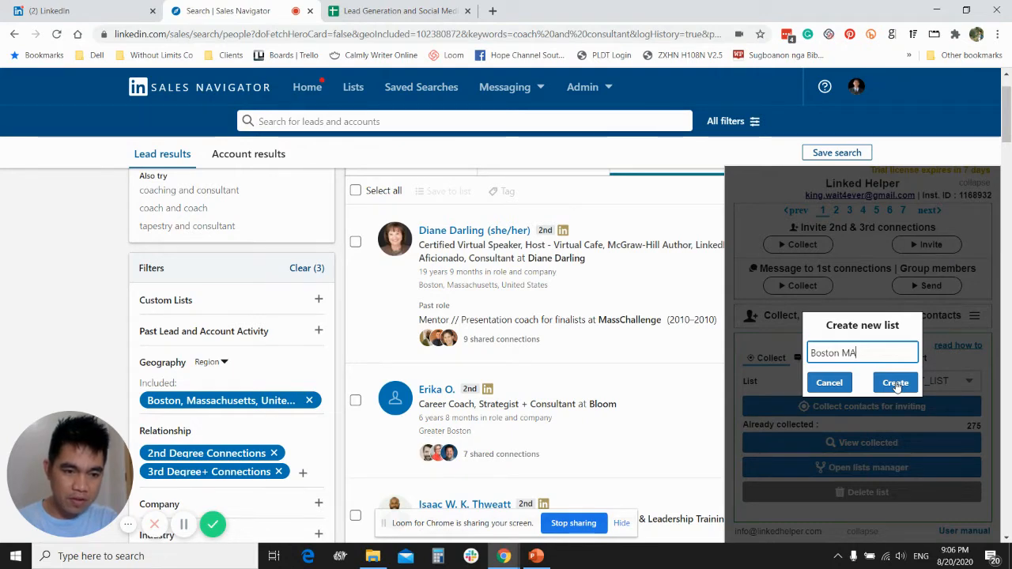
{"action": "left_click", "coordinate": [895, 384]}
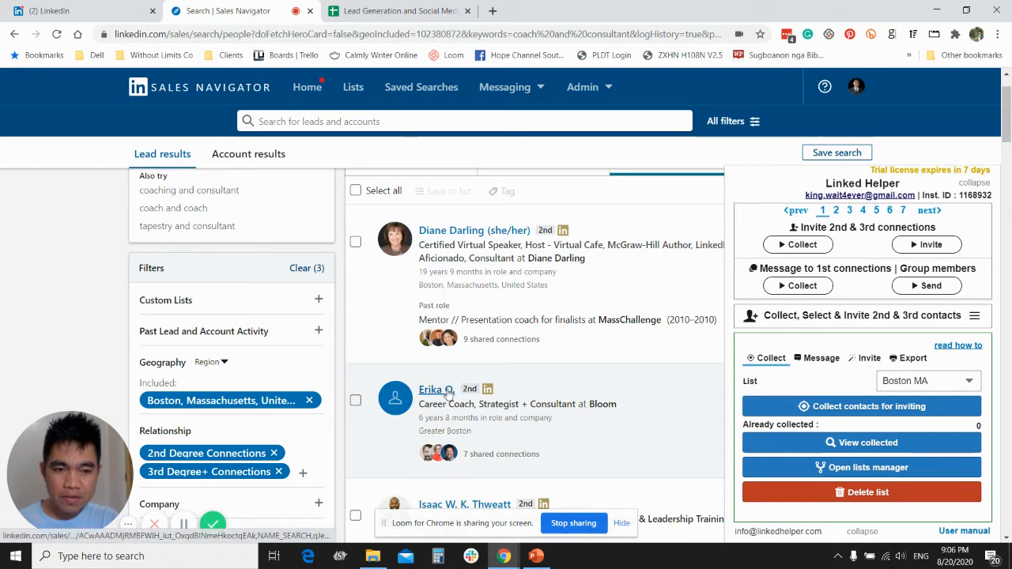
{"action": "left_click", "coordinate": [835, 409]}
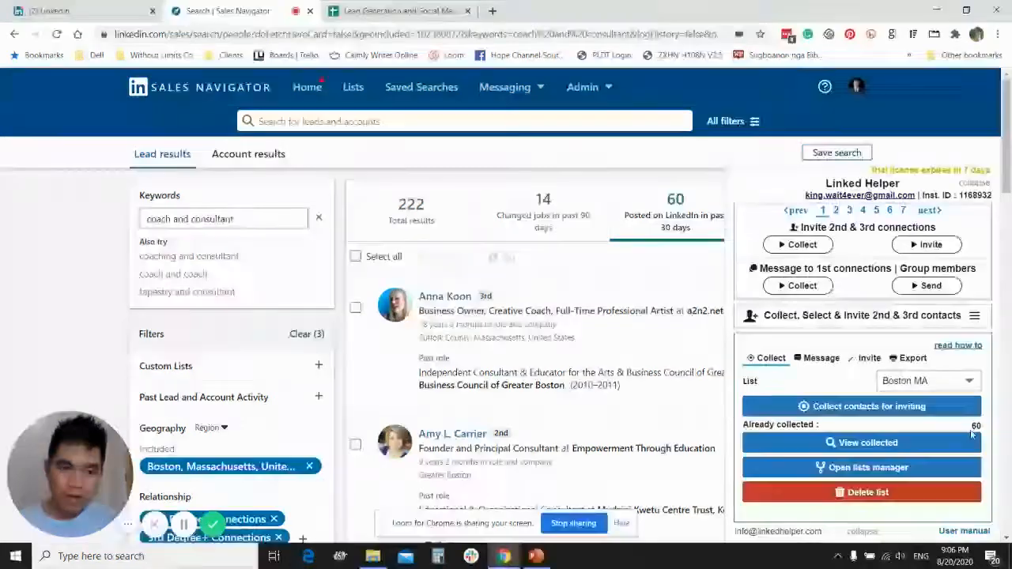
- Open the contacts collected in the Boston MA list and look through the inviting queue
{"action": "scroll", "coordinate": [852, 399], "scroll_direction": "down", "scroll_amount": 1}
{"action": "scroll", "coordinate": [852, 411], "scroll_direction": "down", "scroll_amount": 2}
{"action": "left_click", "coordinate": [844, 444]}
{"action": "scroll", "coordinate": [356, 319], "scroll_direction": "down", "scroll_amount": 3}
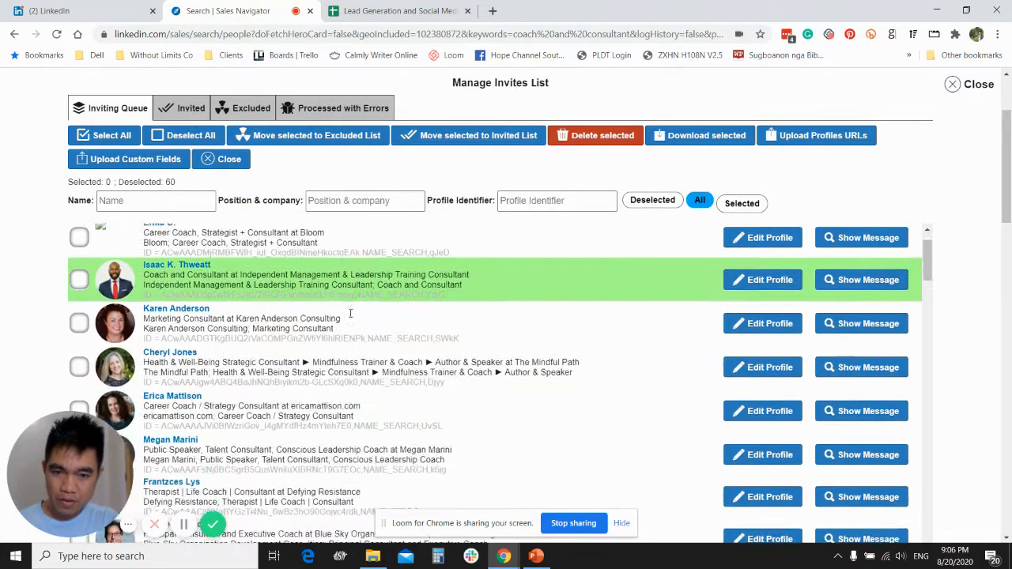
{"action": "scroll", "coordinate": [350, 319], "scroll_direction": "down", "scroll_amount": 5}
{"action": "scroll", "coordinate": [316, 336], "scroll_direction": "up", "scroll_amount": 8}
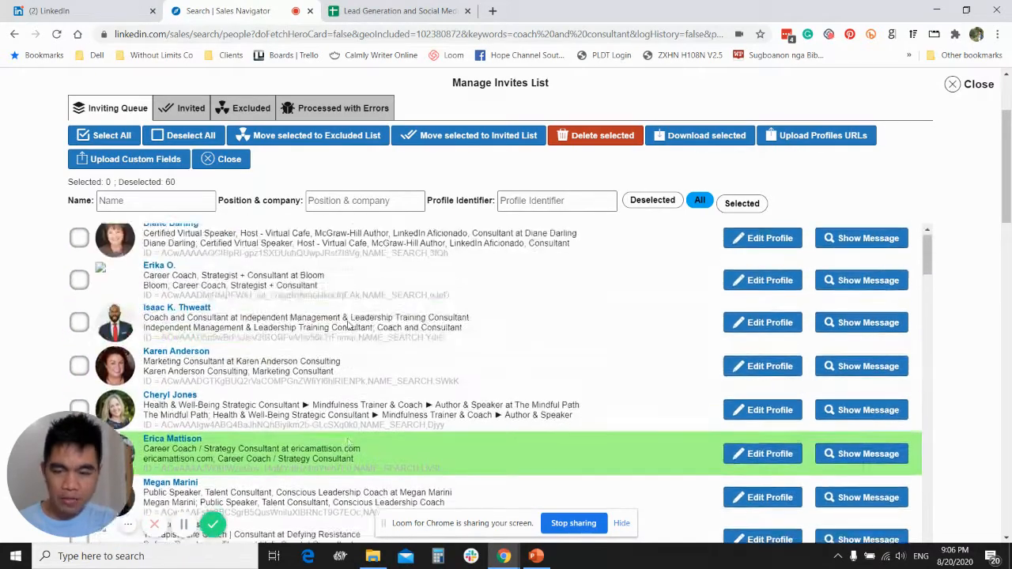
- Try selecting and deselecting the first queued contact, look through the remaining contacts, and close the invites list
{"action": "left_click", "coordinate": [79, 245]}
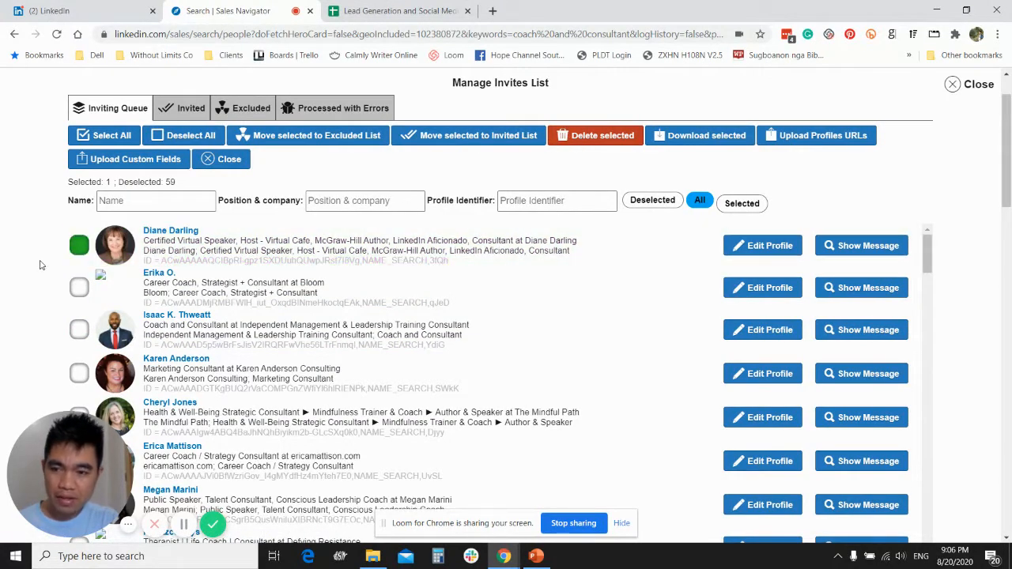
{"action": "left_click", "coordinate": [79, 245]}
{"action": "scroll", "coordinate": [384, 346], "scroll_direction": "down", "scroll_amount": 3}
{"action": "scroll", "coordinate": [385, 348], "scroll_direction": "down", "scroll_amount": 15}
{"action": "scroll", "coordinate": [381, 349], "scroll_direction": "down", "scroll_amount": 10}
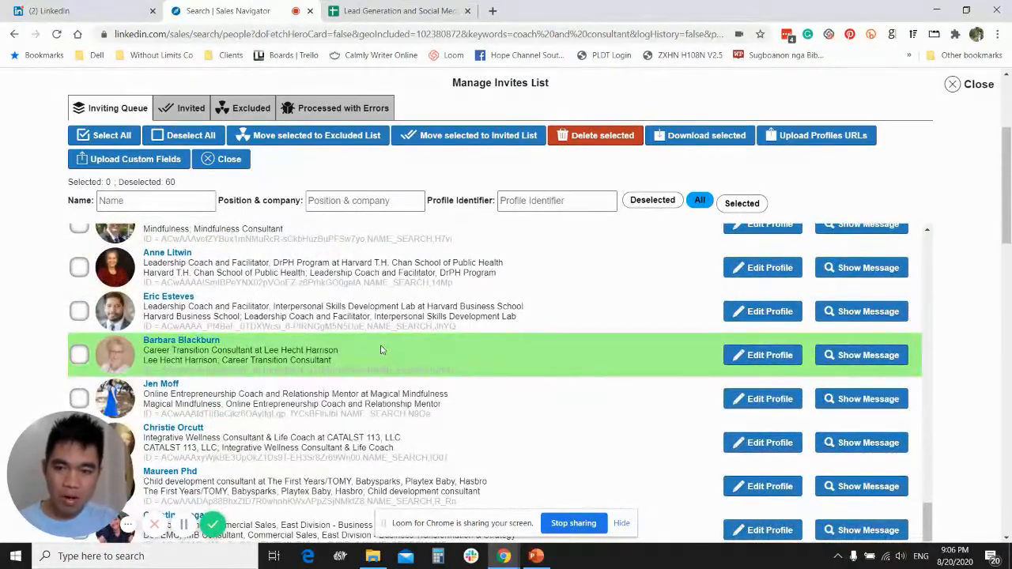
{"action": "scroll", "coordinate": [151, 362], "scroll_direction": "down", "scroll_amount": 10}
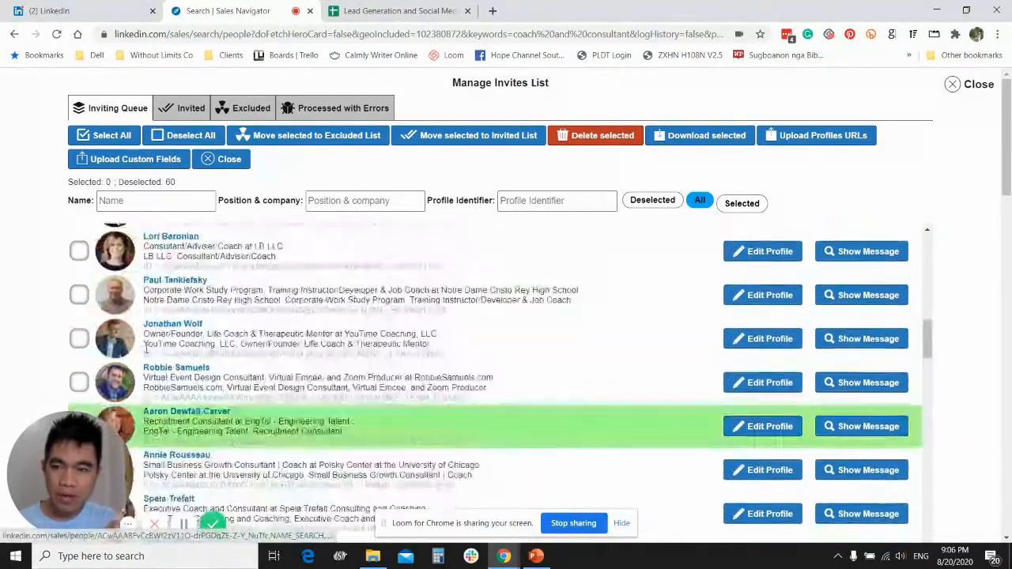
{"action": "scroll", "coordinate": [147, 348], "scroll_direction": "up", "scroll_amount": 2}
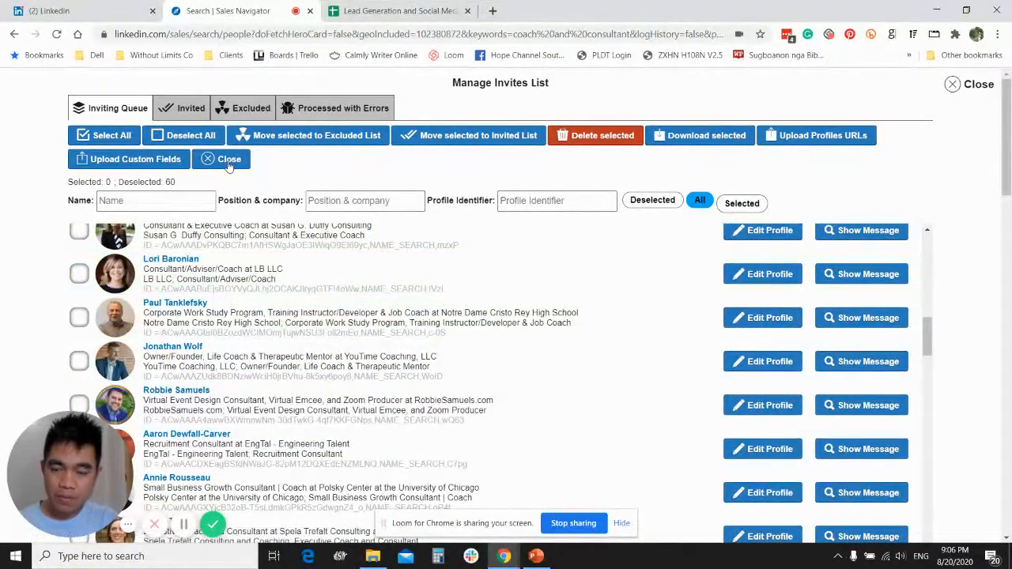
{"action": "left_click", "coordinate": [229, 160]}
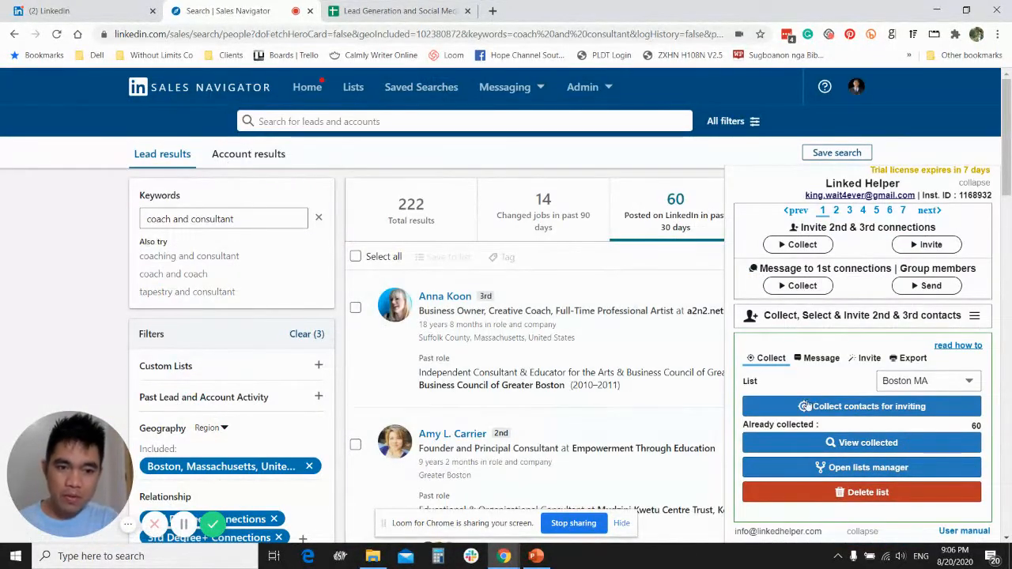
- Check Linked Helper's invitation message template, and switch to the Lead Generation and Social Media spreadsheet
{"action": "left_click", "coordinate": [819, 358]}
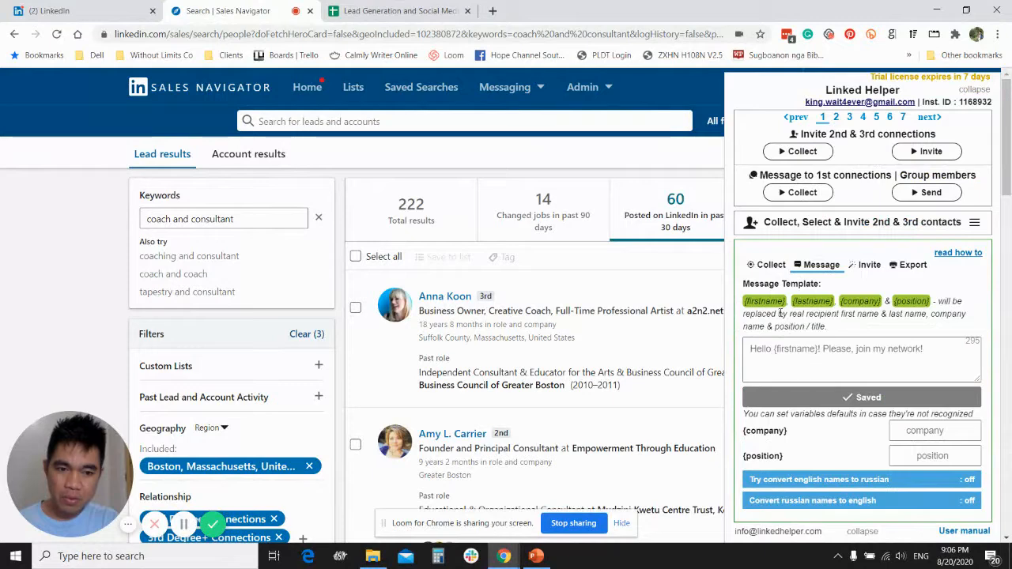
{"action": "left_click", "coordinate": [768, 265]}
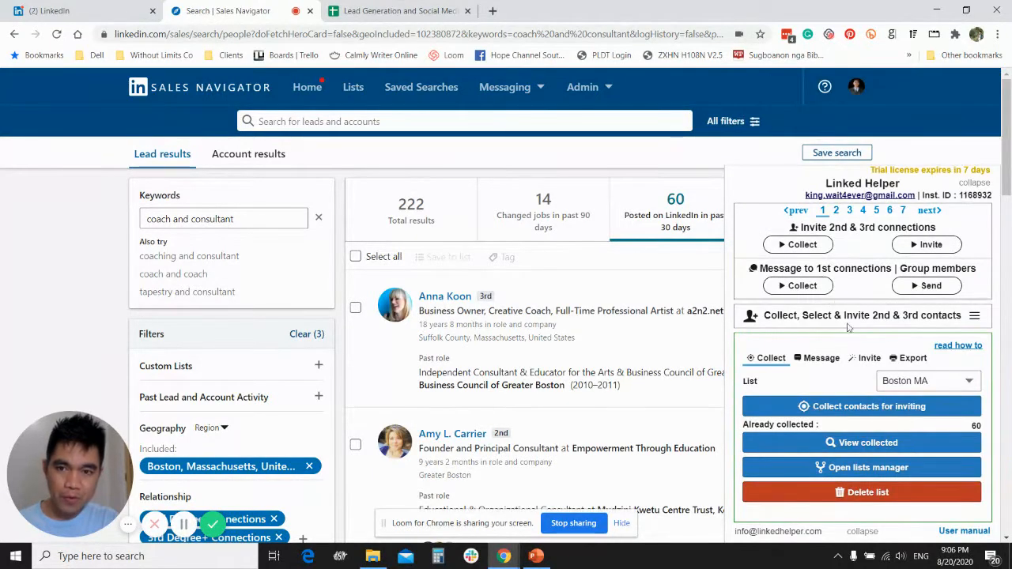
{"action": "left_click", "coordinate": [379, 11]}
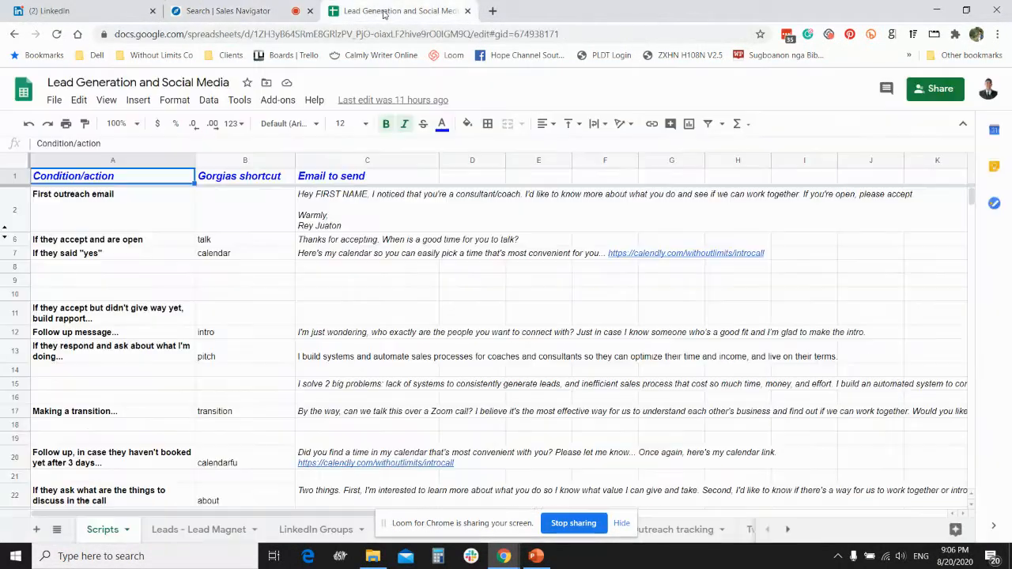
{"action": "double_click", "coordinate": [306, 199]}
{"action": "key", "text": "ctrl+a"}
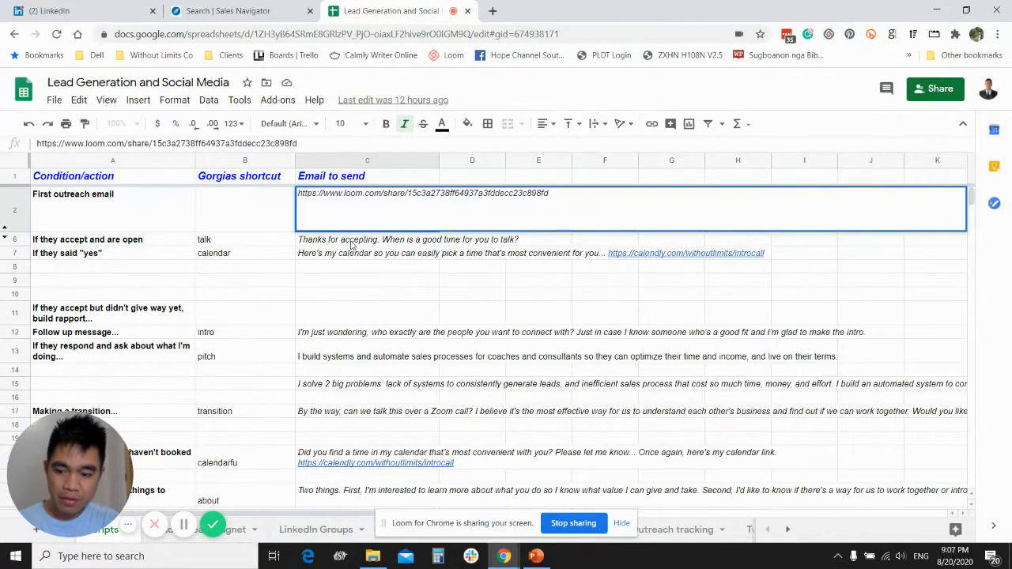
{"action": "key", "text": "Escape"}
- Copy the full text of the First outreach email from the spreadsheet and return to the Sales Navigator search
{"action": "double_click", "coordinate": [360, 213]}
{"action": "key", "text": "ctrl+a"}
{"action": "key", "text": "ctrl+c"}
{"action": "left_click", "coordinate": [229, 12]}
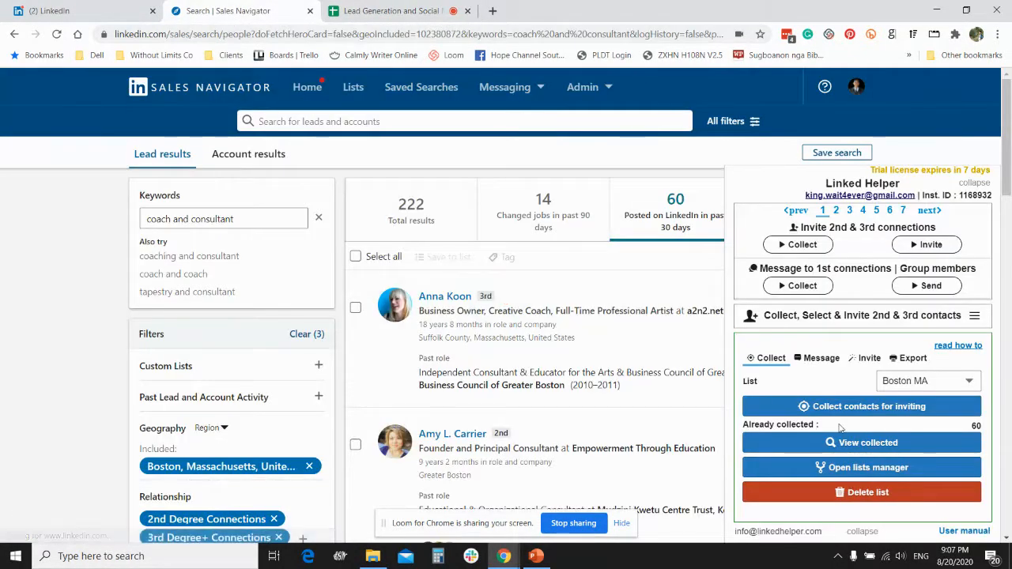
- Open the Message Template Editor PRO, dismiss its tutorial video, and paste the copied outreach text as the message template
{"action": "left_click", "coordinate": [820, 357]}
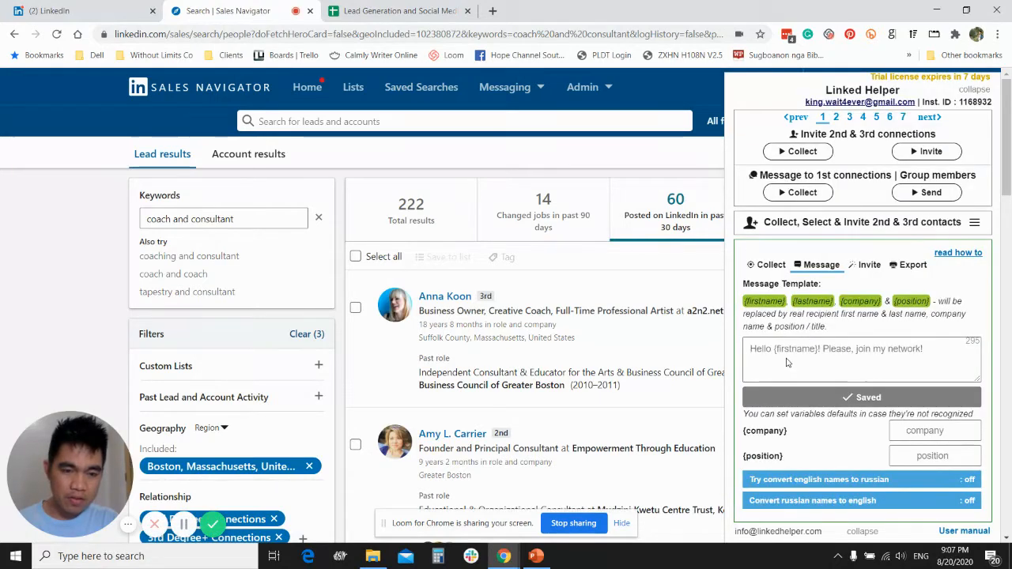
{"action": "left_click", "coordinate": [784, 350]}
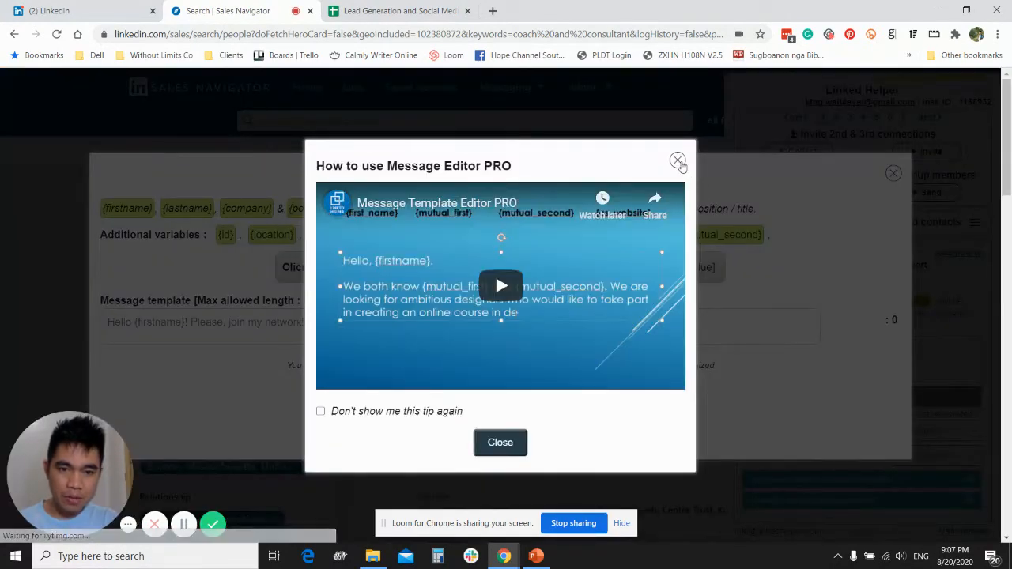
{"action": "left_click", "coordinate": [677, 159]}
{"action": "left_click", "coordinate": [147, 326]}
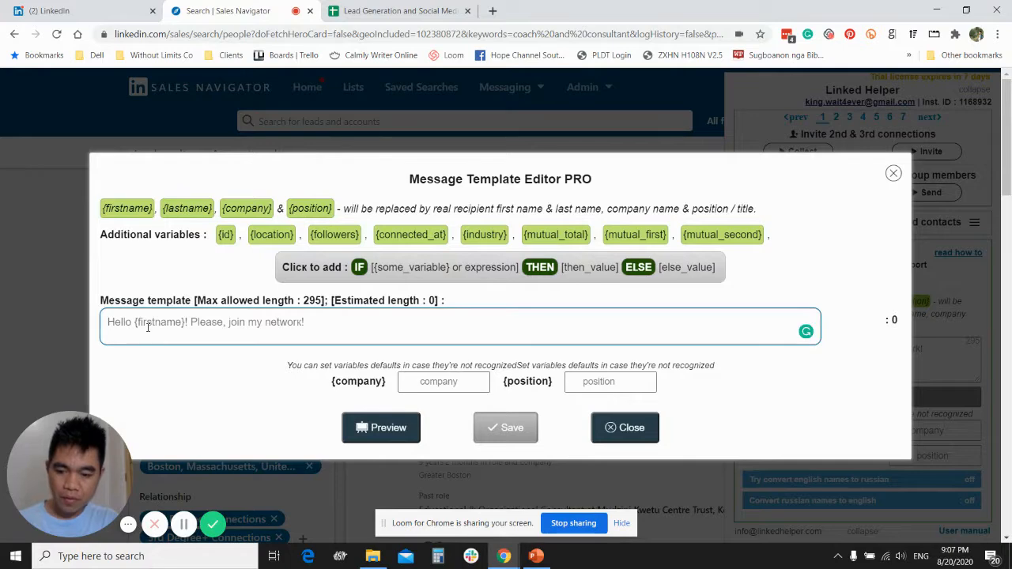
{"action": "key", "text": "ctrl+v"}
- Replace the FIRST NAME placeholder in the message template with the {firstname} variable
{"action": "left_click_drag", "start_coordinate": [193, 301], "coordinate": [132, 294]}
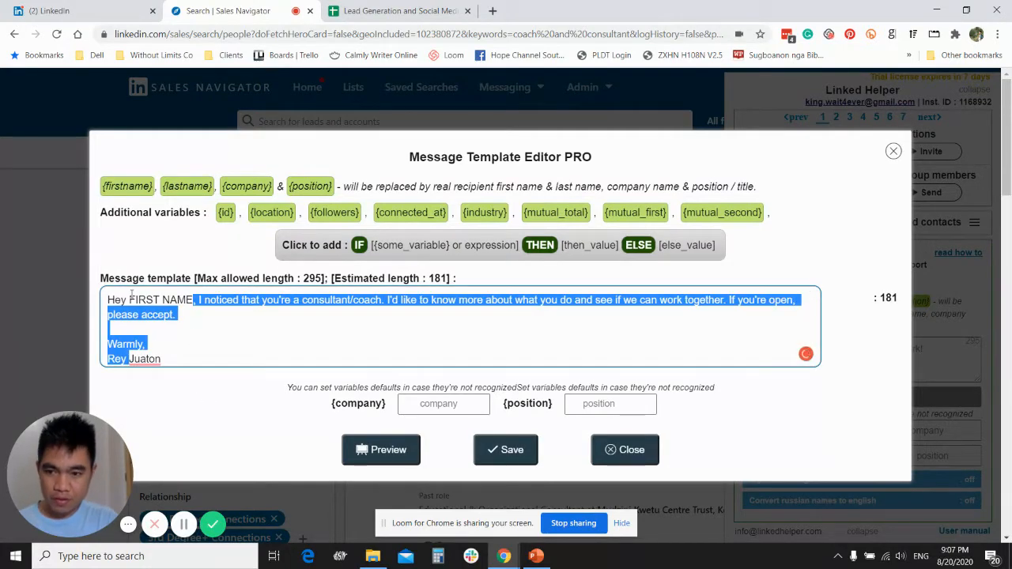
{"action": "left_click", "coordinate": [196, 300]}
{"action": "key", "text": "BackSpace"}
{"action": "key", "text": "BackSpace"}
{"action": "key", "text": "BackSpace"}
{"action": "key", "text": "BackSpace"}
{"action": "key", "text": "BackSpace"}
{"action": "key", "text": "BackSpace"}
{"action": "key", "text": "BackSpace"}
{"action": "key", "text": "BackSpace"}
{"action": "key", "text": "BackSpace"}
{"action": "key", "text": "BackSpace"}
{"action": "key", "text": "BackSpace"}
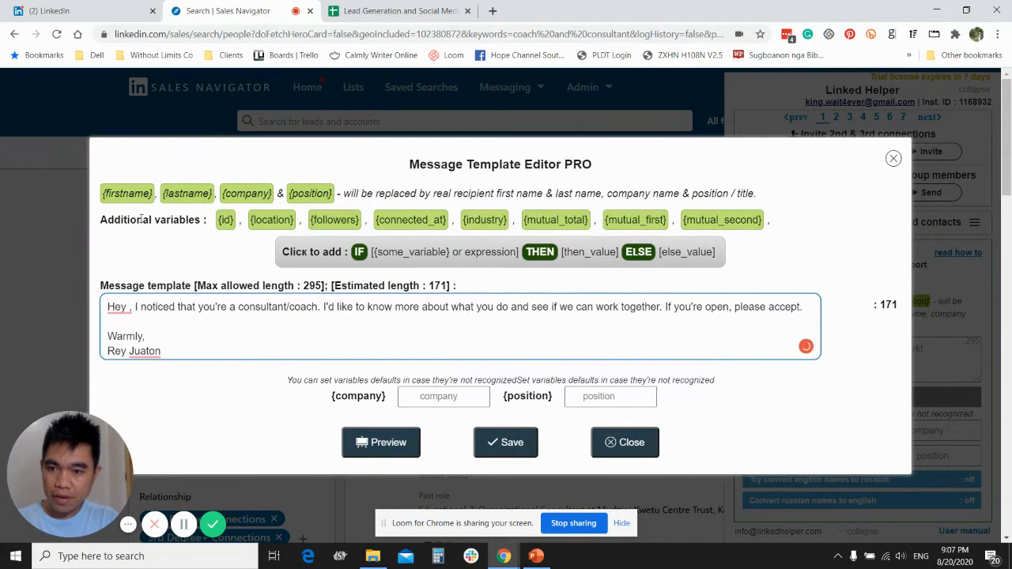
{"action": "left_click", "coordinate": [125, 196]}
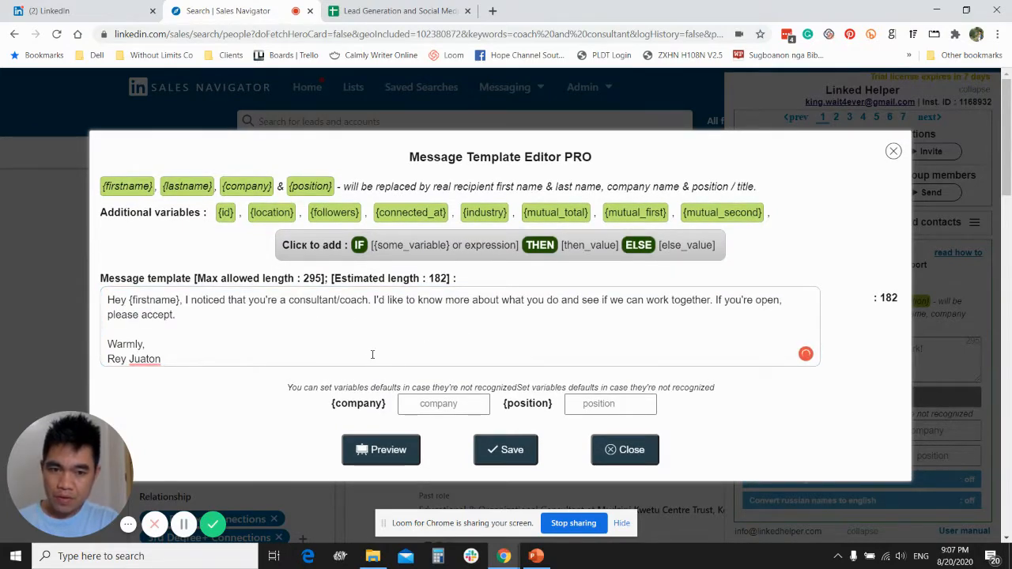
- Save the message template and check its preview, closing the preview and editor
{"action": "left_click", "coordinate": [485, 457]}
{"action": "left_click", "coordinate": [625, 461]}
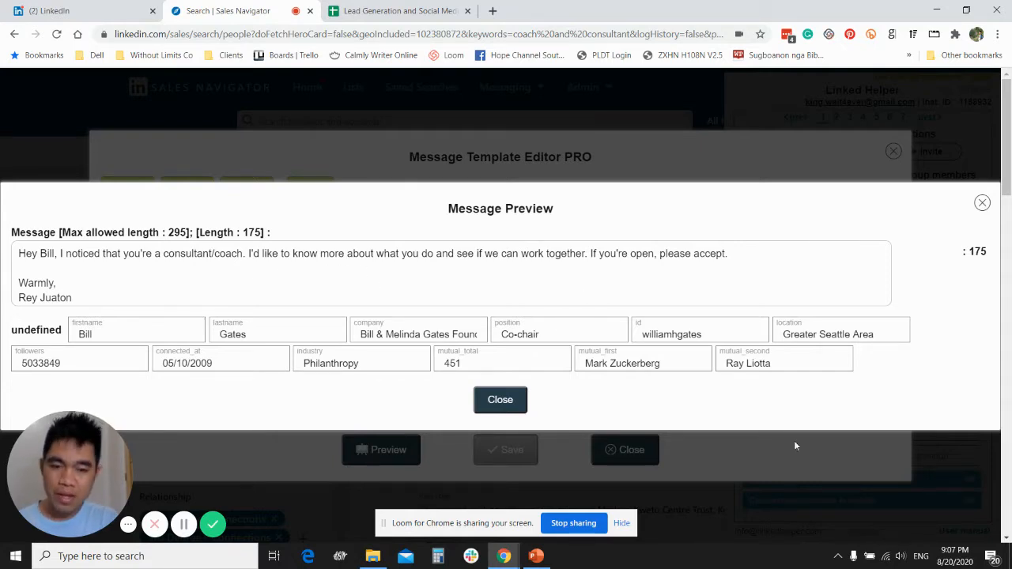
{"action": "left_click", "coordinate": [498, 402]}
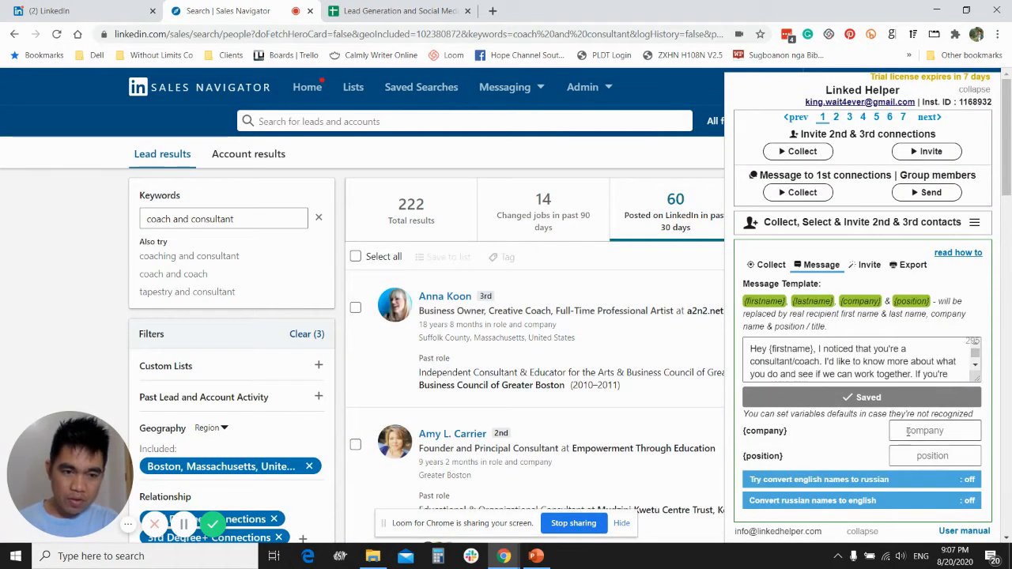
- Recheck the Boston MA list and message template, and switch to PowerPoint to highlight "Invite up to 150max profiles" on the Steps slide
{"action": "left_click", "coordinate": [774, 266]}
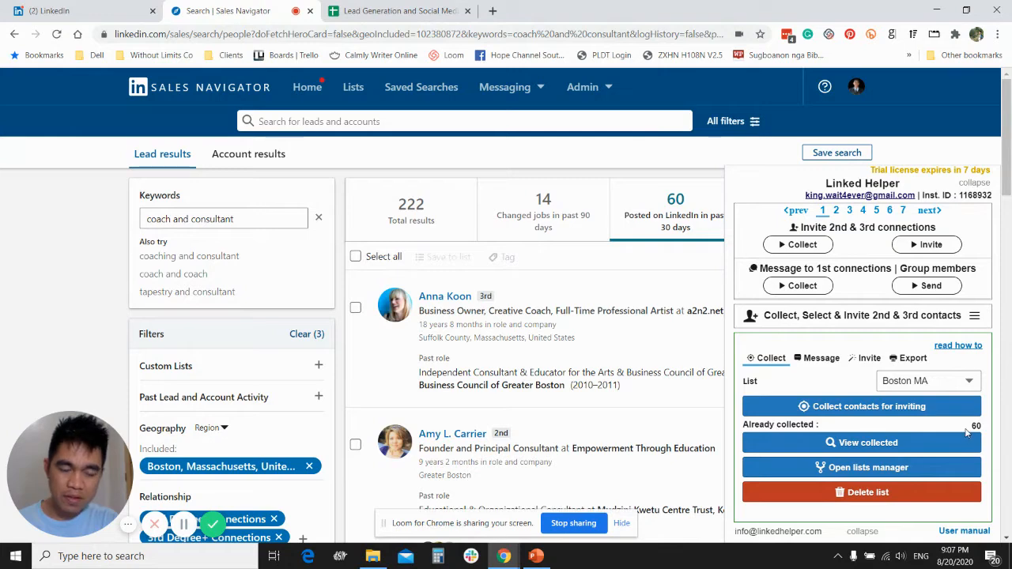
{"action": "left_click", "coordinate": [822, 358]}
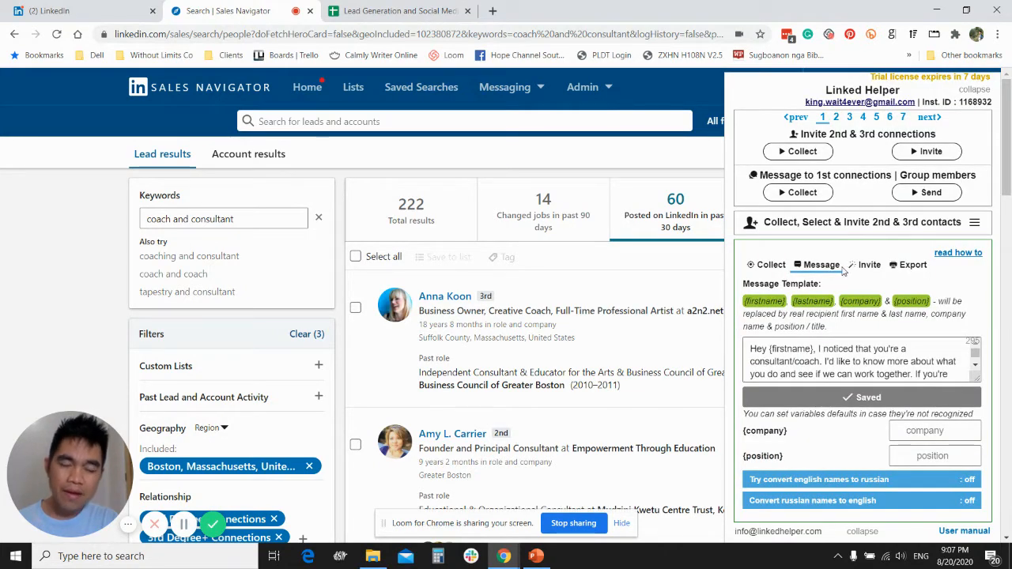
{"action": "left_click", "coordinate": [536, 556]}
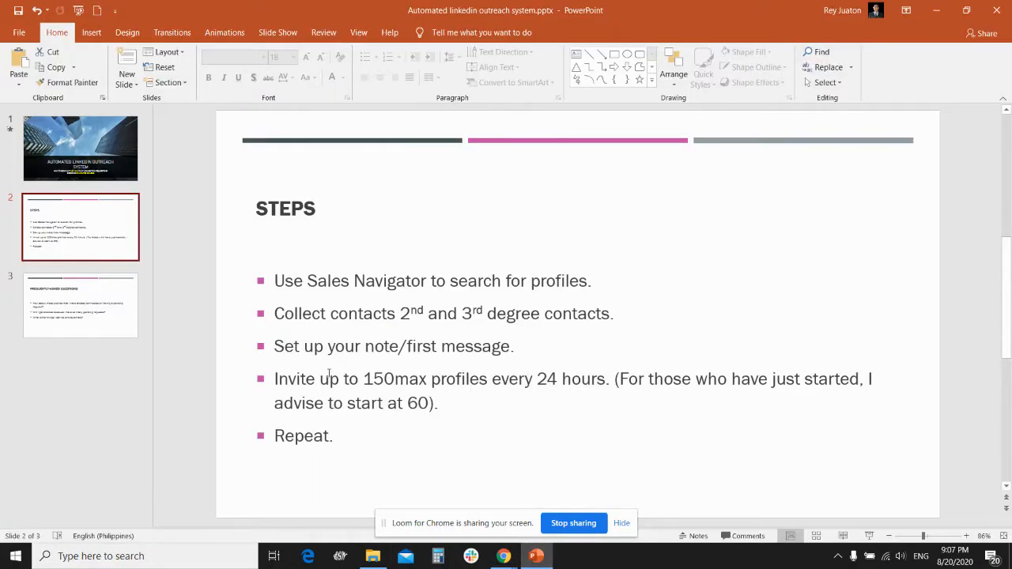
{"action": "left_click_drag", "start_coordinate": [275, 379], "coordinate": [491, 379]}
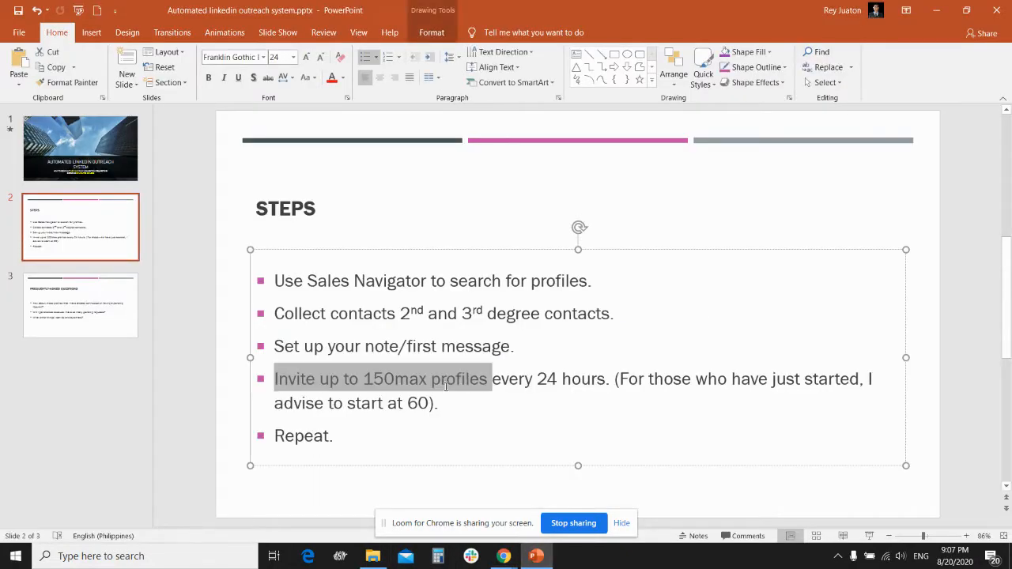
{"action": "mouse_move", "coordinate": [503, 559]}
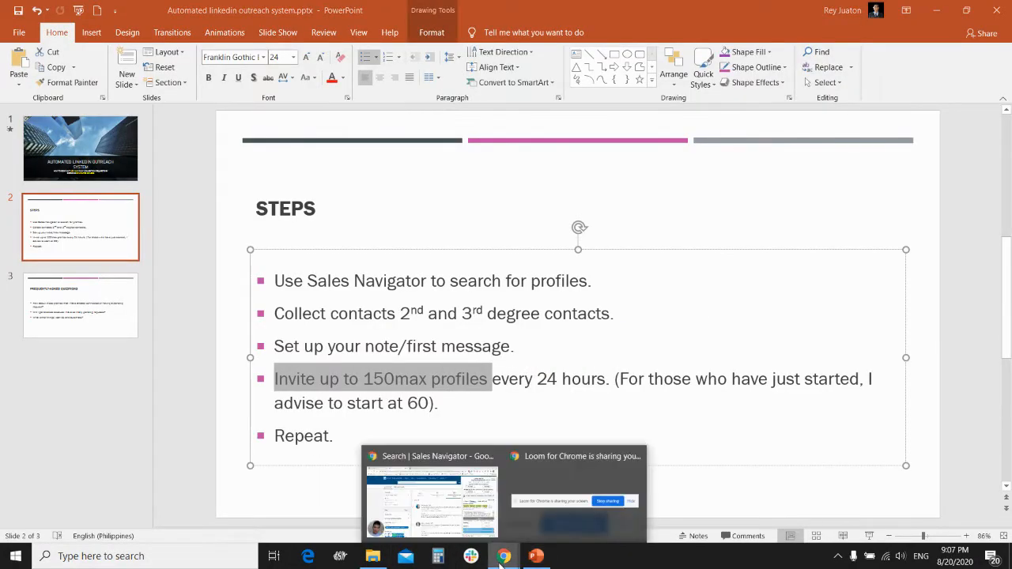
- Switch back to the browser and start inviting the collected profiles with Linked Helper
{"action": "left_click", "coordinate": [432, 497]}
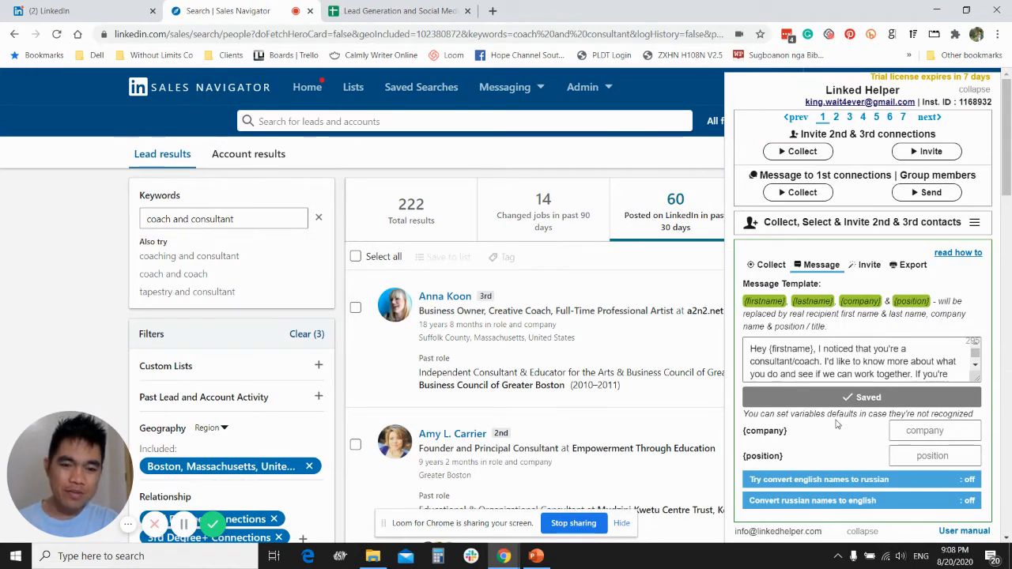
{"action": "left_click", "coordinate": [869, 265]}
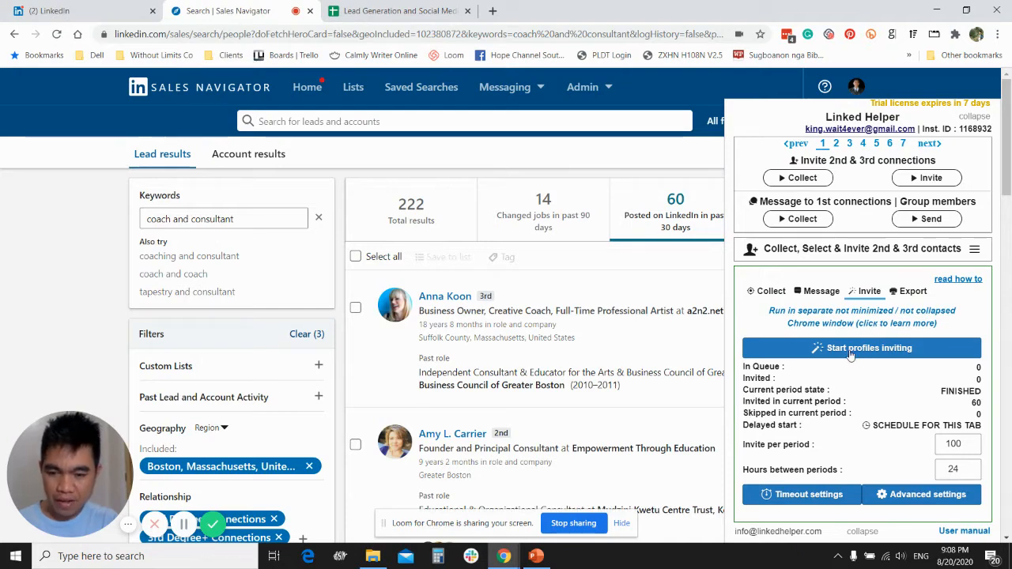
{"action": "left_click", "coordinate": [851, 355]}
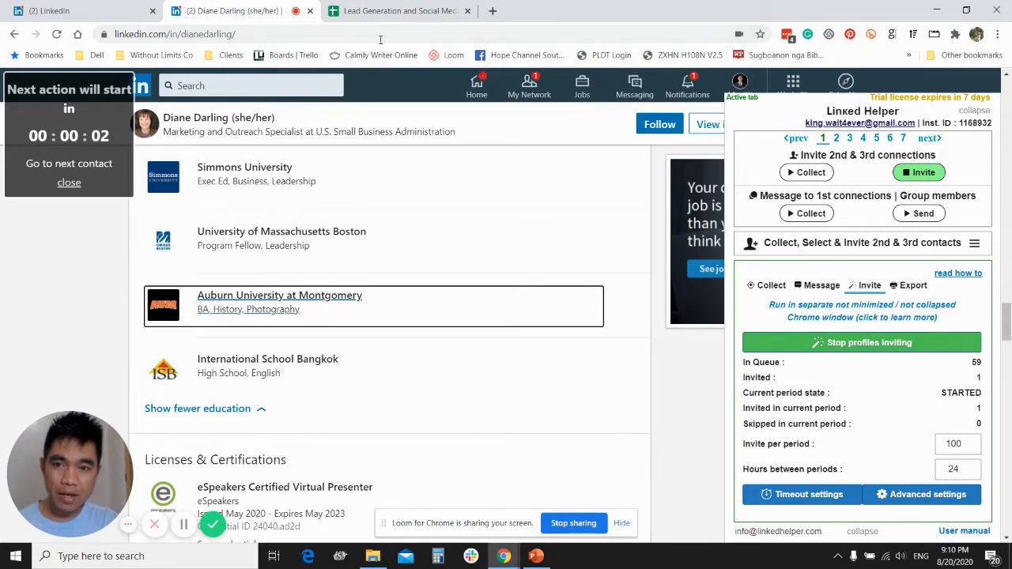
- Open a new tab in a separate browser window, and reduce and reposition the window running the invitations
{"action": "left_click", "coordinate": [492, 11]}
{"action": "left_click_drag", "start_coordinate": [515, 17], "coordinate": [573, 62]}
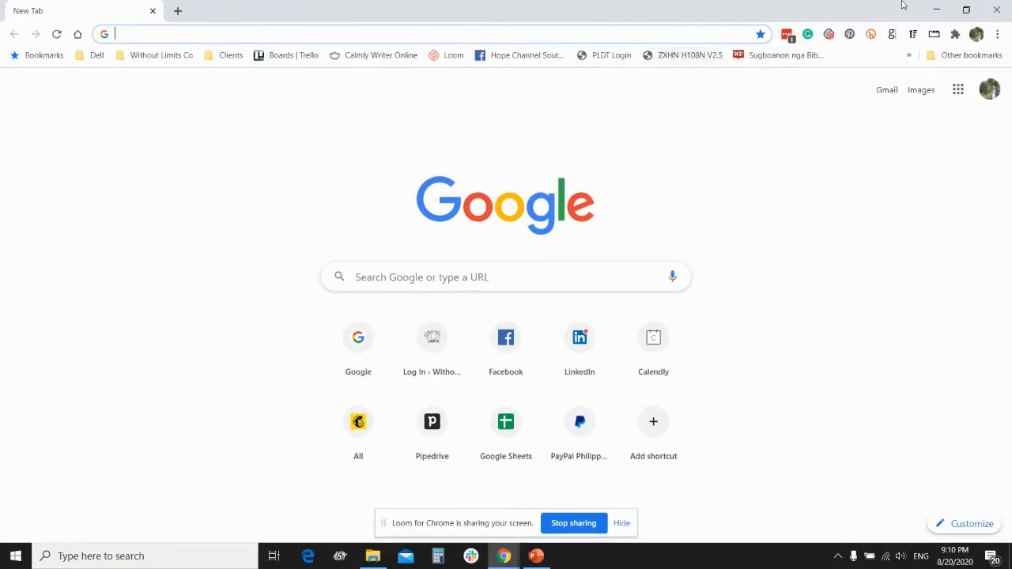
{"action": "left_click", "coordinate": [965, 10]}
{"action": "left_click_drag", "start_coordinate": [685, 47], "coordinate": [599, 24]}
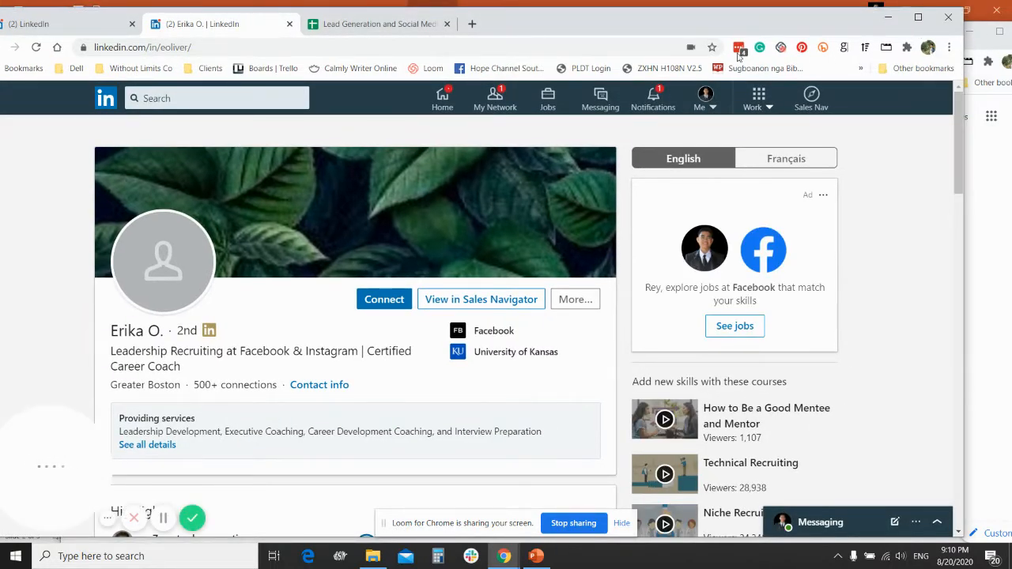
{"action": "left_click", "coordinate": [865, 48]}
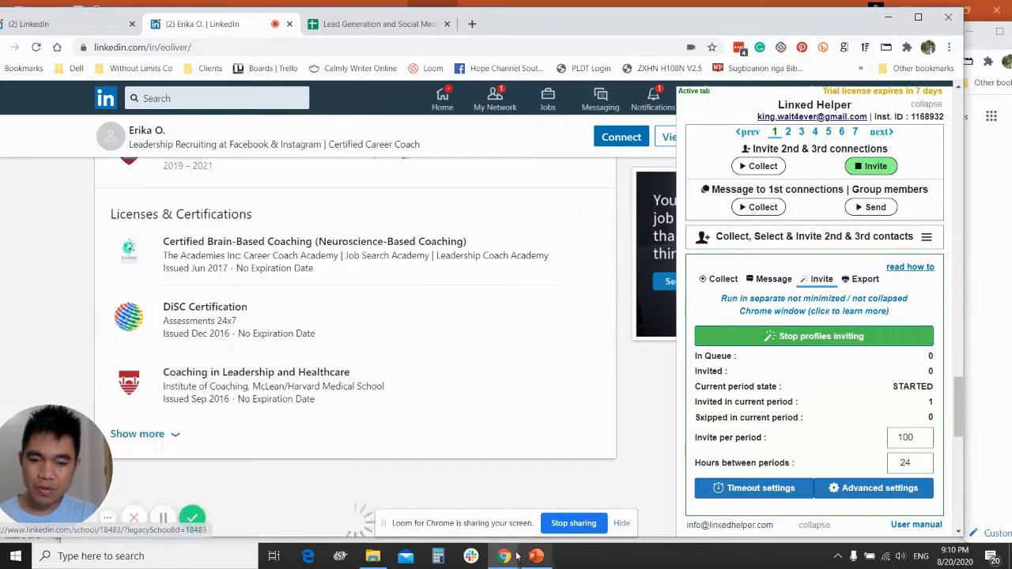
- Reposition the blank browser window over the running invitations, close it, and maximize the LinkedIn window
{"action": "mouse_move", "coordinate": [506, 556]}
{"action": "left_click", "coordinate": [632, 494]}
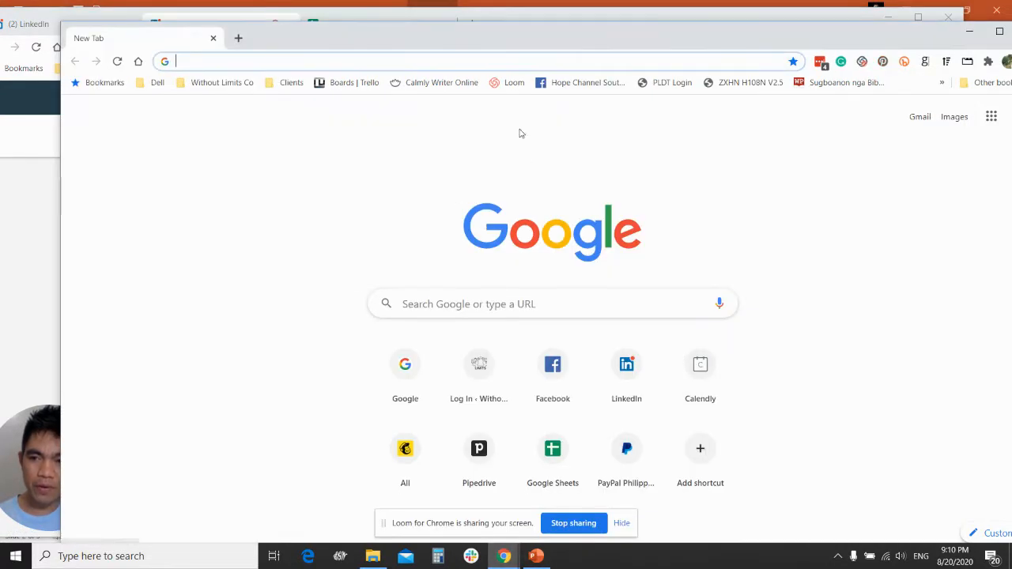
{"action": "left_click_drag", "start_coordinate": [544, 39], "coordinate": [726, 23]}
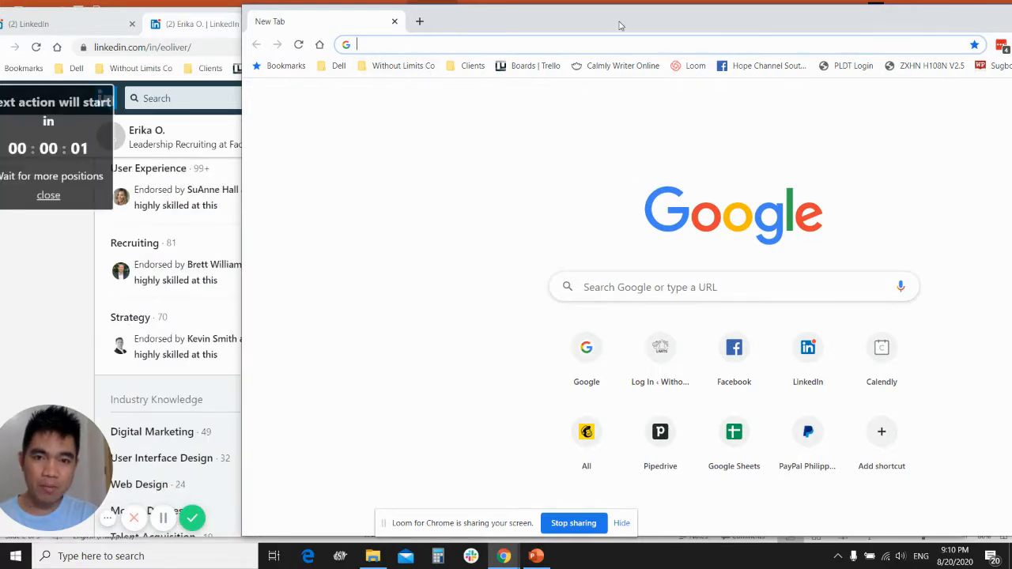
{"action": "left_click_drag", "start_coordinate": [620, 25], "coordinate": [511, 34]}
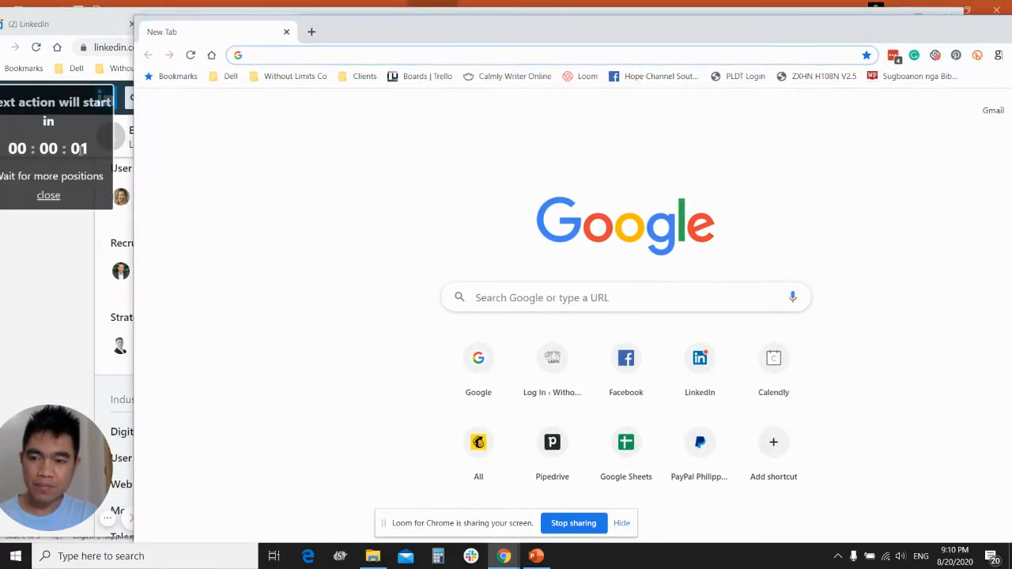
{"action": "left_click_drag", "start_coordinate": [939, 30], "coordinate": [826, 40]}
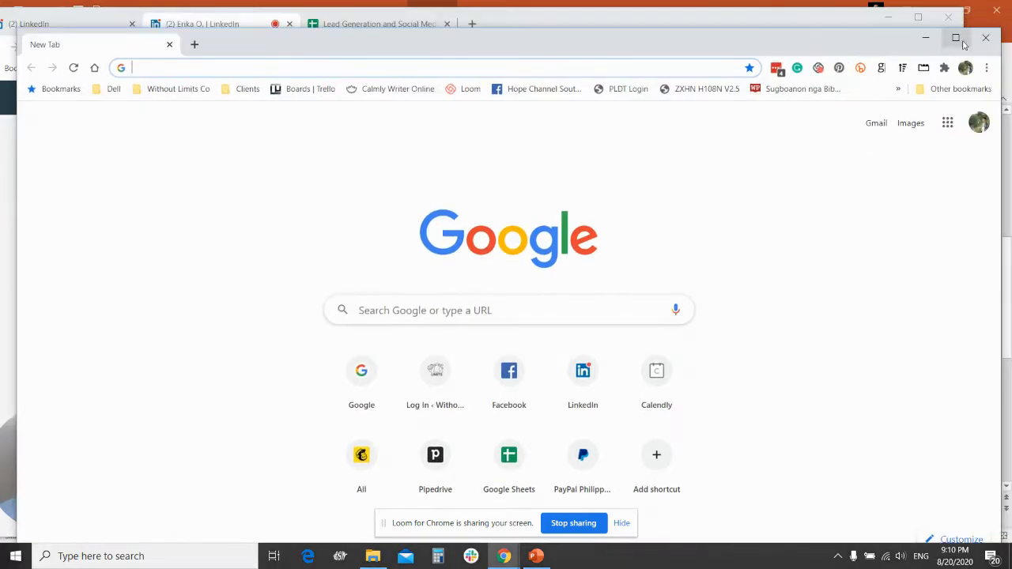
{"action": "left_click", "coordinate": [986, 38]}
{"action": "double_click", "coordinate": [955, 31]}
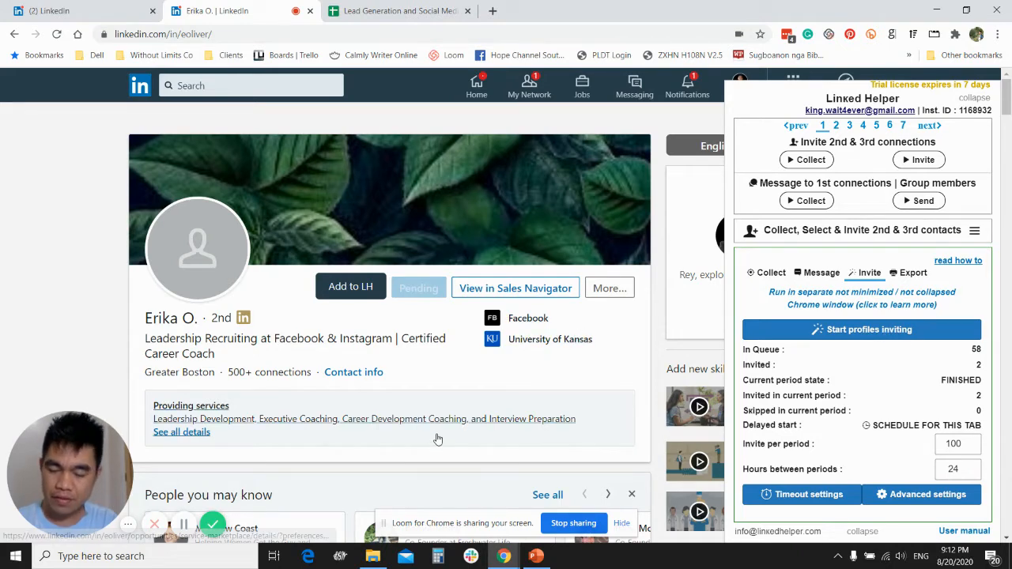
- Switch to PowerPoint to show the Frequently-Asked Questions slide, and return to the LinkedIn window
{"action": "left_click", "coordinate": [536, 556]}
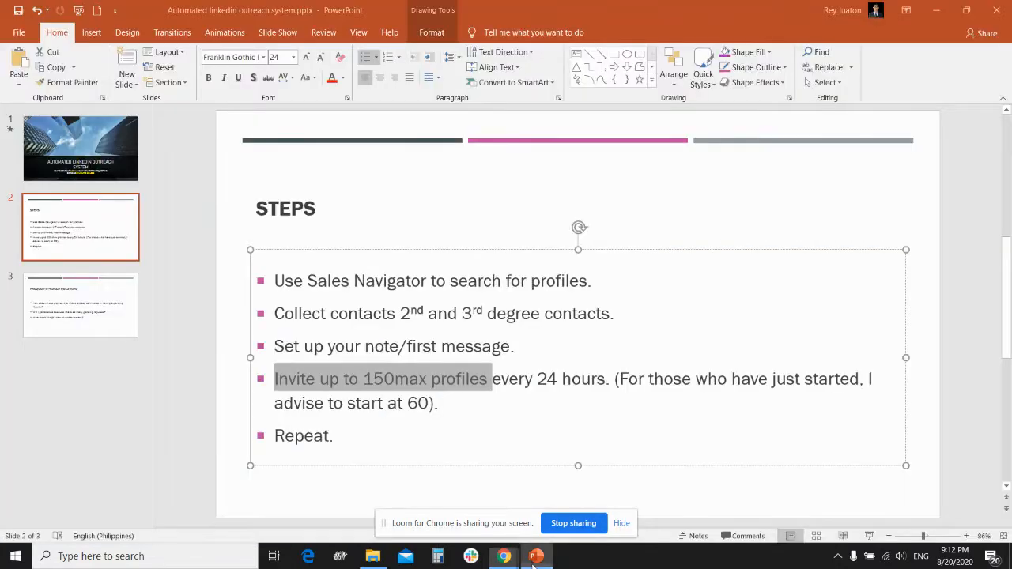
{"action": "left_click", "coordinate": [106, 300]}
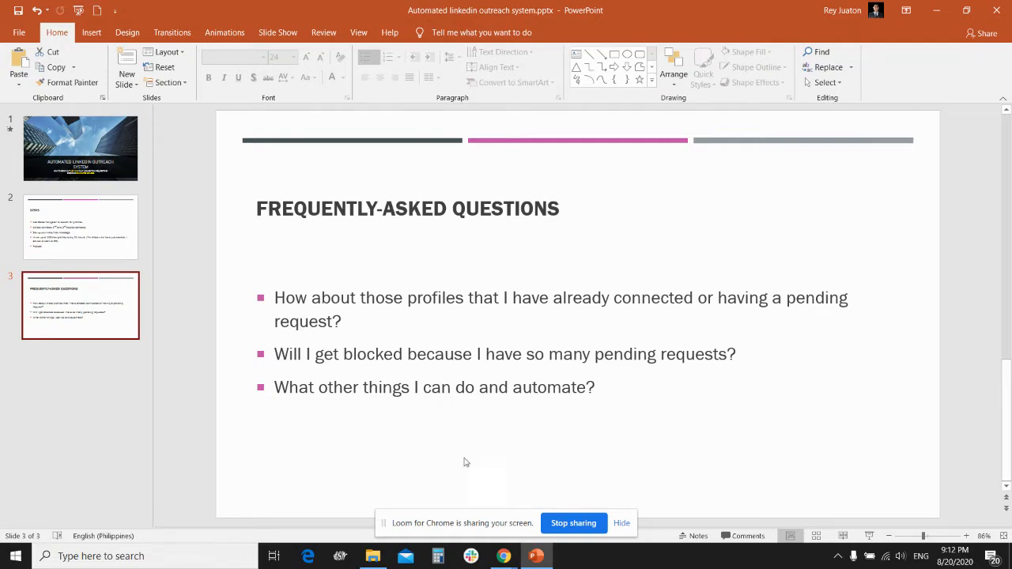
{"action": "mouse_move", "coordinate": [502, 557]}
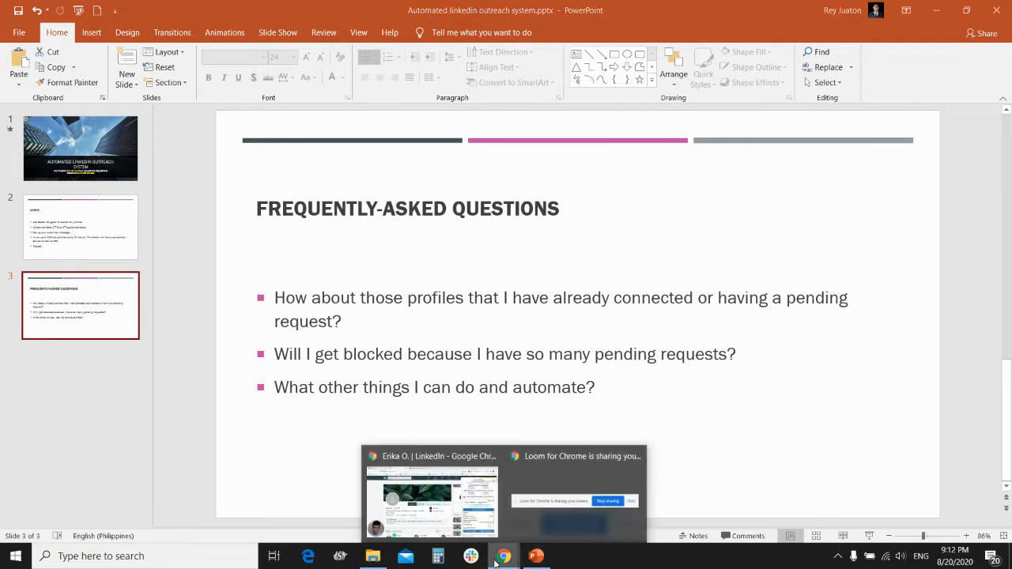
{"action": "left_click", "coordinate": [433, 524]}
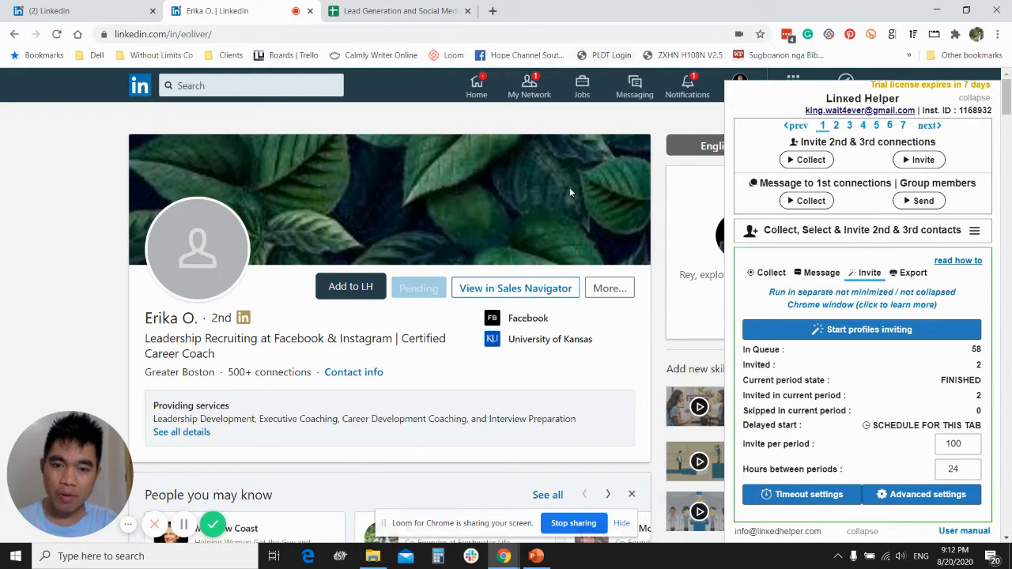
- Minimize the chat pop-up, collapse Linked Helper, and reopen the recent "coach and consultant" search in Sales Navigator
{"action": "left_click", "coordinate": [79, 10]}
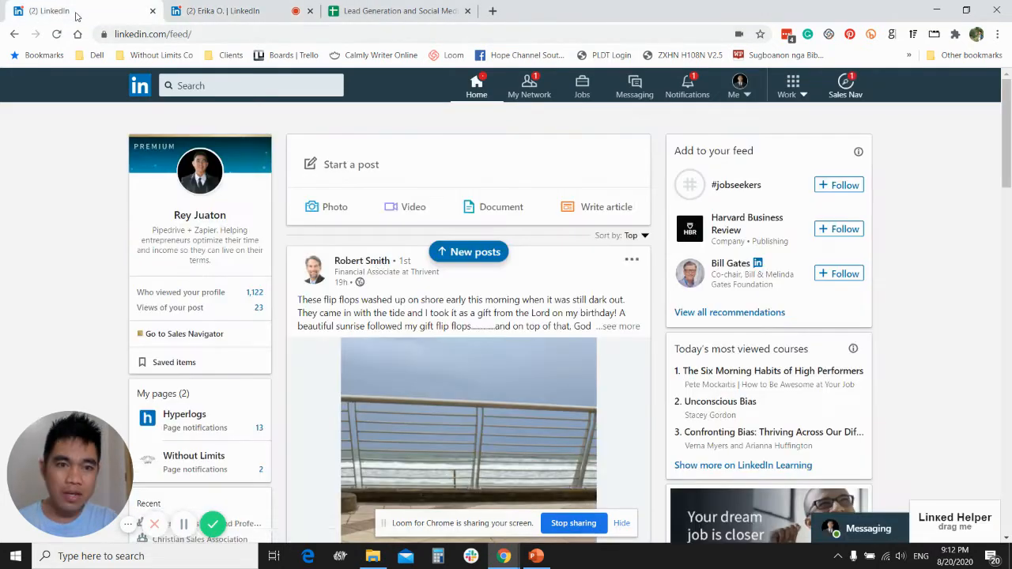
{"action": "key", "text": "ctrl+Tab"}
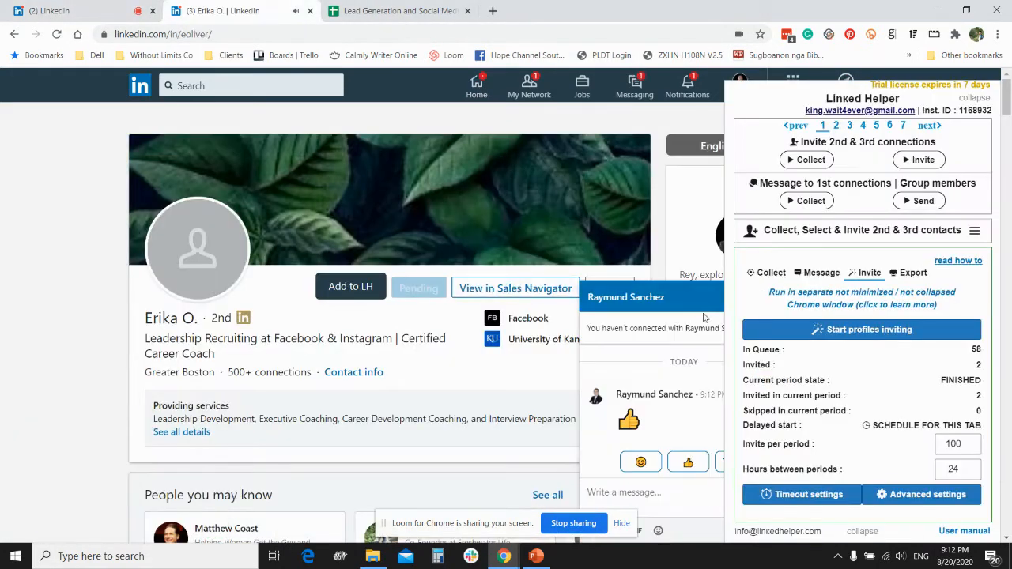
{"action": "left_click", "coordinate": [677, 307]}
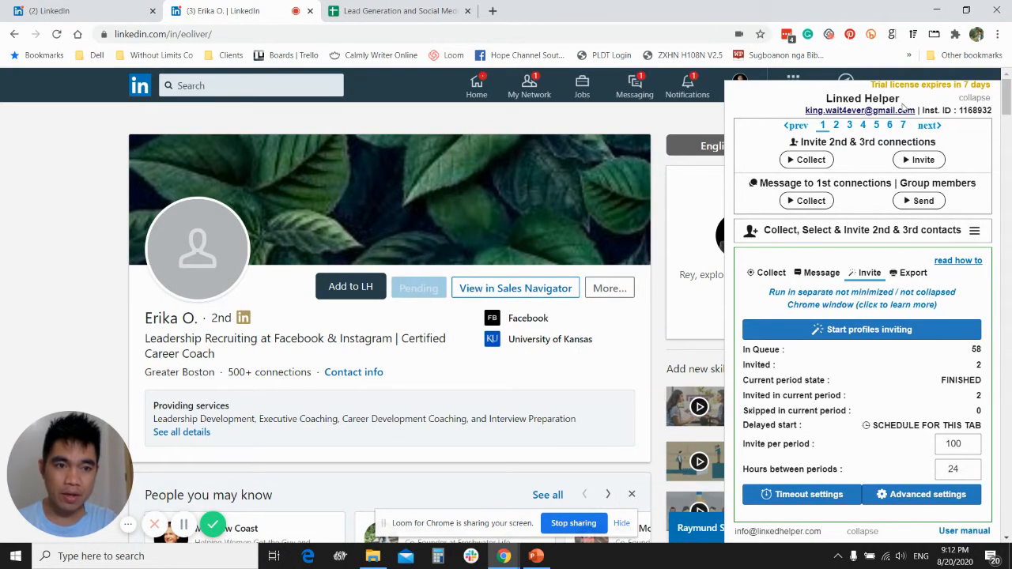
{"action": "left_click", "coordinate": [862, 531]}
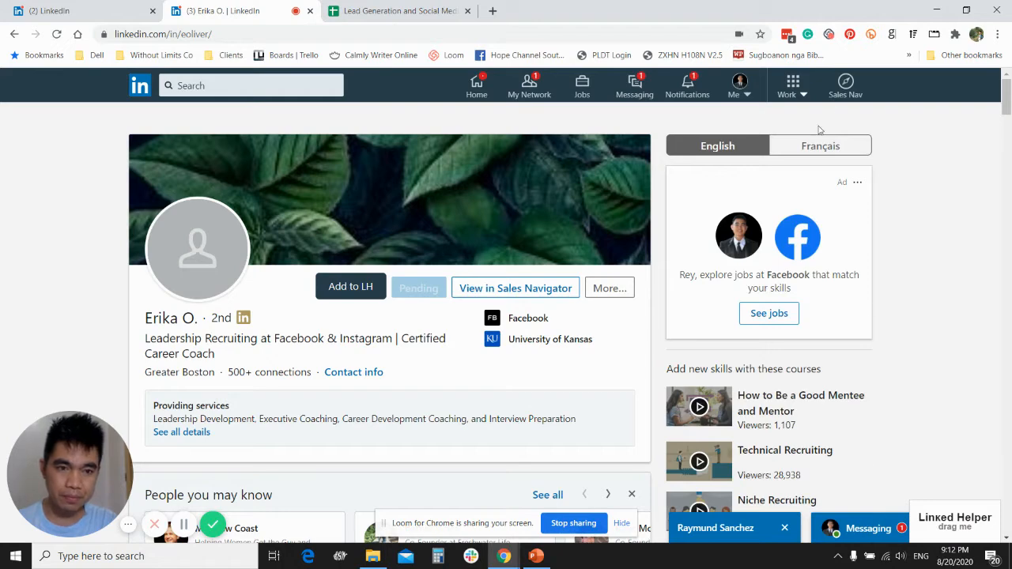
{"action": "left_click", "coordinate": [841, 94]}
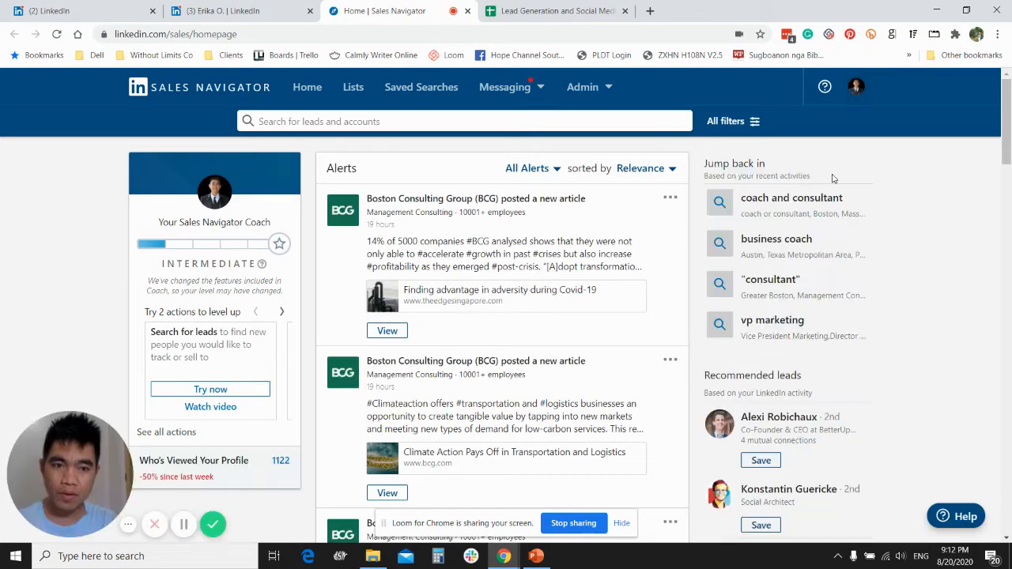
{"action": "left_click", "coordinate": [769, 201]}
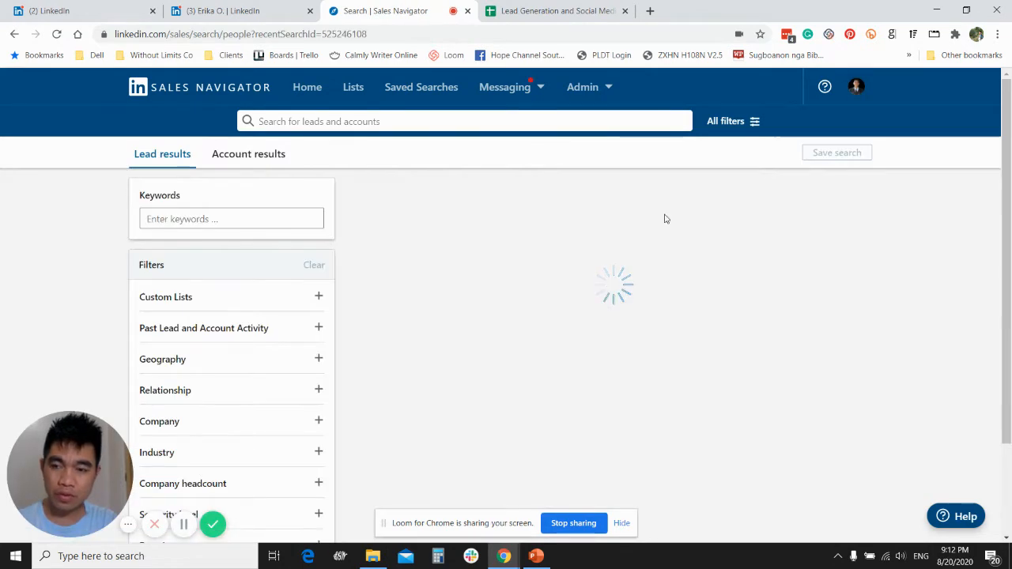
- Replace the 2nd and 3rd degree relationship filters of the lead search with 1st Degree Connections
{"action": "scroll", "coordinate": [198, 312], "scroll_direction": "down", "scroll_amount": 2}
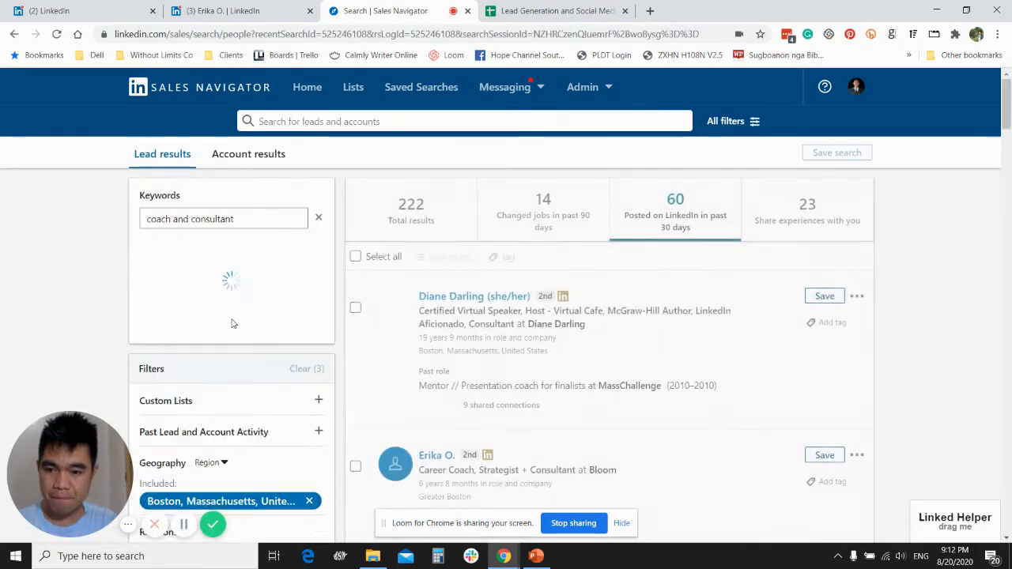
{"action": "scroll", "coordinate": [232, 324], "scroll_direction": "down", "scroll_amount": 4}
{"action": "scroll", "coordinate": [230, 339], "scroll_direction": "up", "scroll_amount": 3}
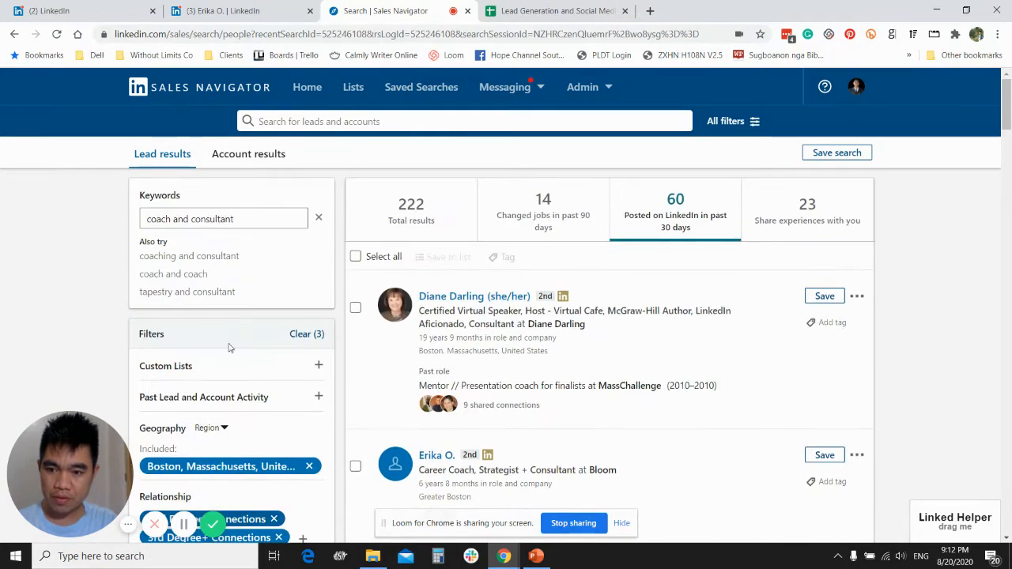
{"action": "scroll", "coordinate": [228, 349], "scroll_direction": "down", "scroll_amount": 4}
{"action": "left_click", "coordinate": [273, 255]}
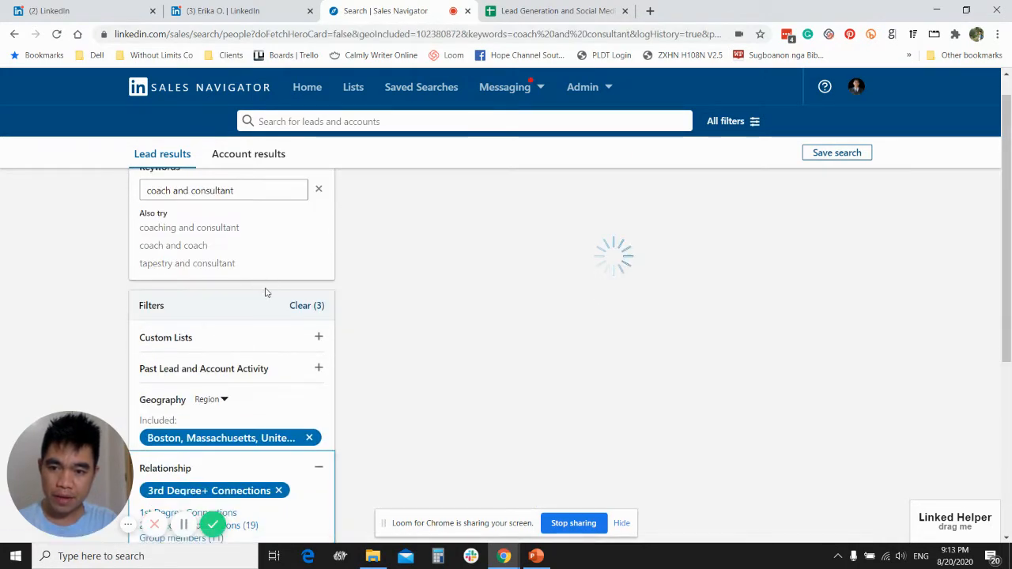
{"action": "scroll", "coordinate": [285, 324], "scroll_direction": "down", "scroll_amount": 2}
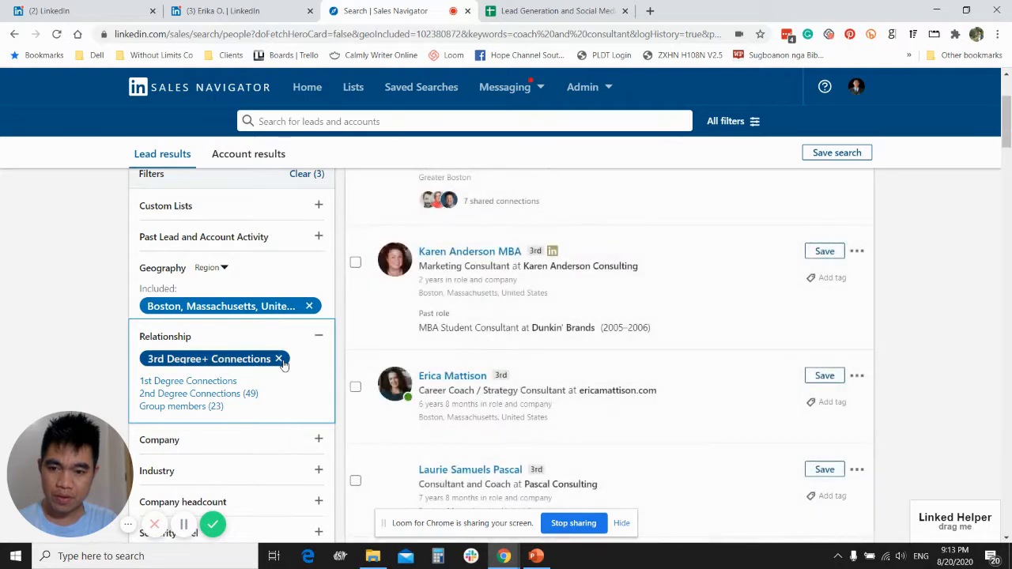
{"action": "left_click", "coordinate": [279, 359]}
{"action": "scroll", "coordinate": [267, 333], "scroll_direction": "down", "scroll_amount": 3}
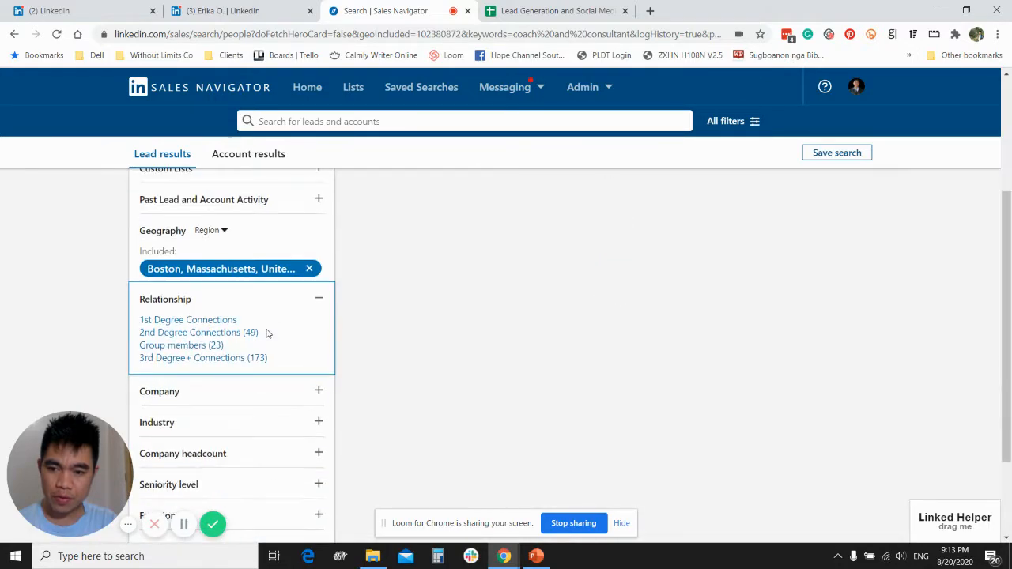
{"action": "left_click", "coordinate": [172, 320]}
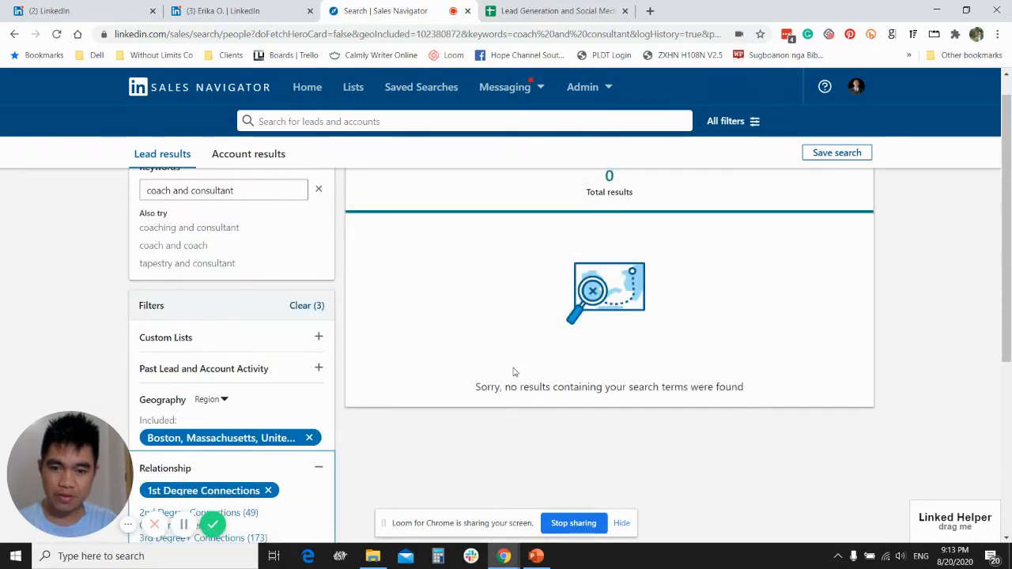
- Replace the Boston geography filter of the lead search with United States
{"action": "scroll", "coordinate": [312, 340], "scroll_direction": "down", "scroll_amount": 2}
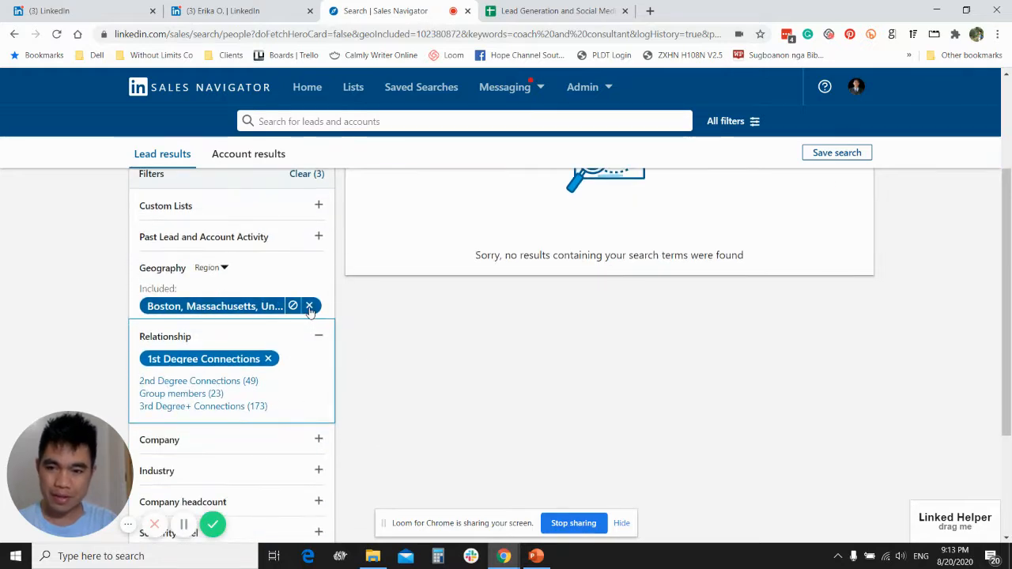
{"action": "left_click", "coordinate": [309, 308]}
{"action": "scroll", "coordinate": [199, 360], "scroll_direction": "down", "scroll_amount": 3}
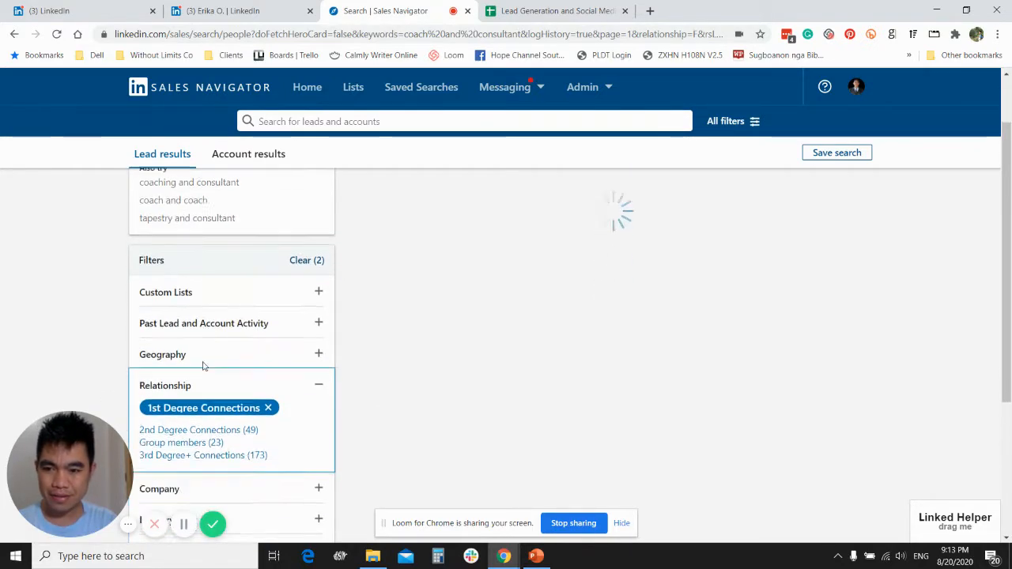
{"action": "scroll", "coordinate": [176, 357], "scroll_direction": "down", "scroll_amount": 1}
{"action": "left_click", "coordinate": [169, 362]}
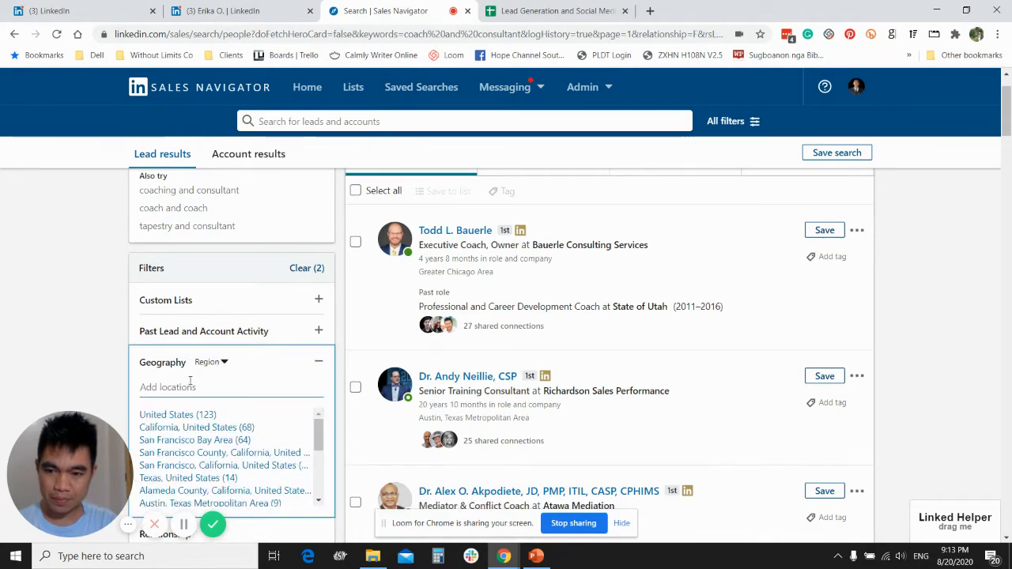
{"action": "left_click", "coordinate": [172, 414]}
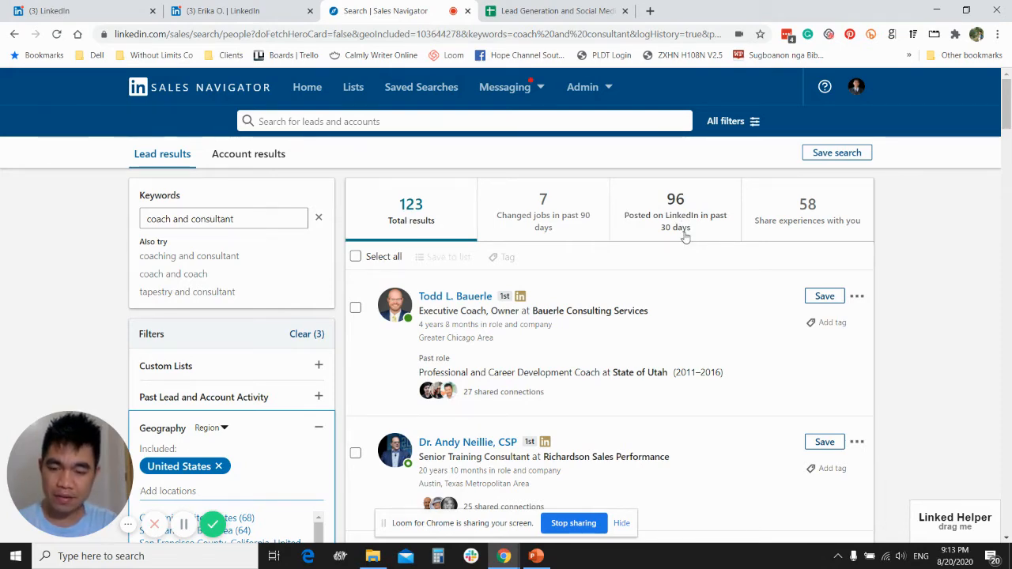
- Expand Linked Helper, switch it to Collect, Select & Invite 2nd & 3rd contacts, and dismiss the video tip
{"action": "left_click", "coordinate": [971, 523]}
{"action": "left_click", "coordinate": [974, 360]}
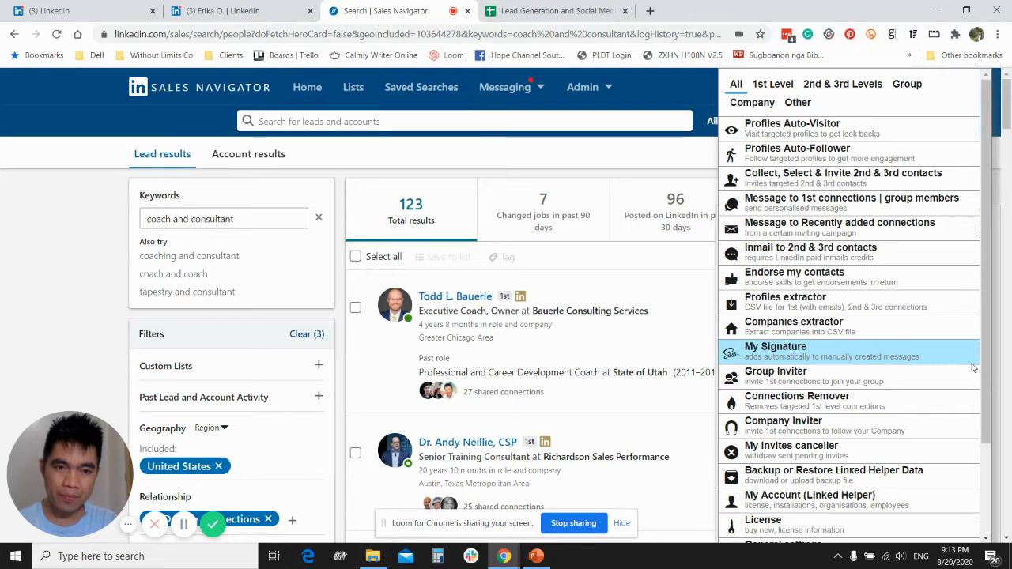
{"action": "left_click", "coordinate": [830, 175]}
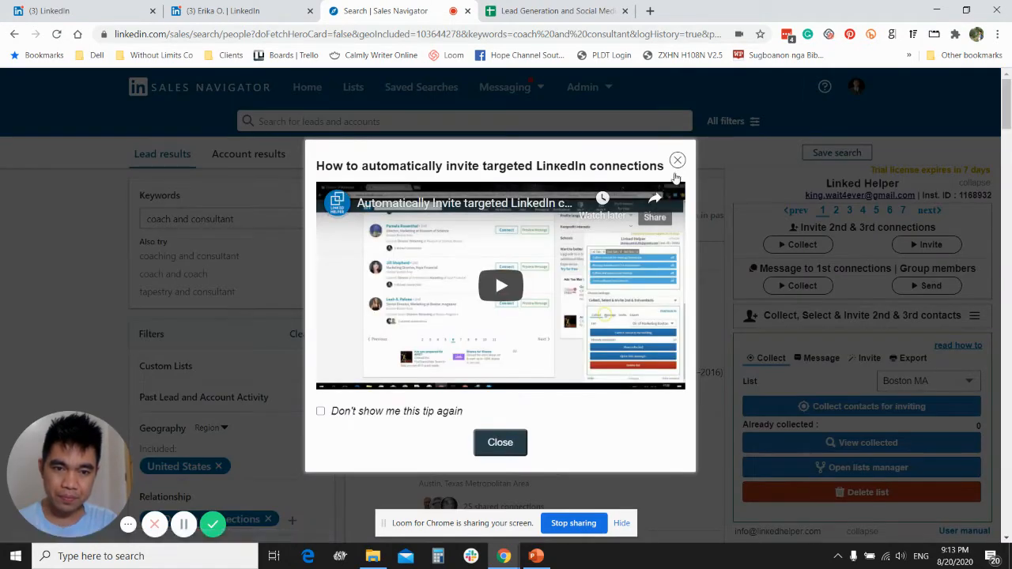
{"action": "left_click", "coordinate": [501, 442]}
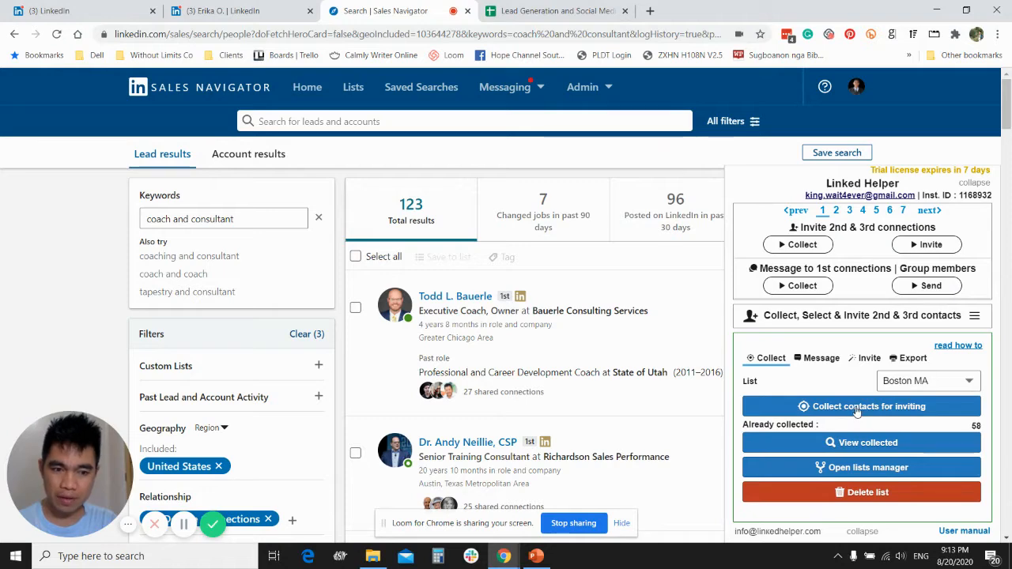
- Run the collection of the 1st-degree search results for inviting with the Boston MA list selected, and stop it
{"action": "left_click", "coordinate": [921, 383]}
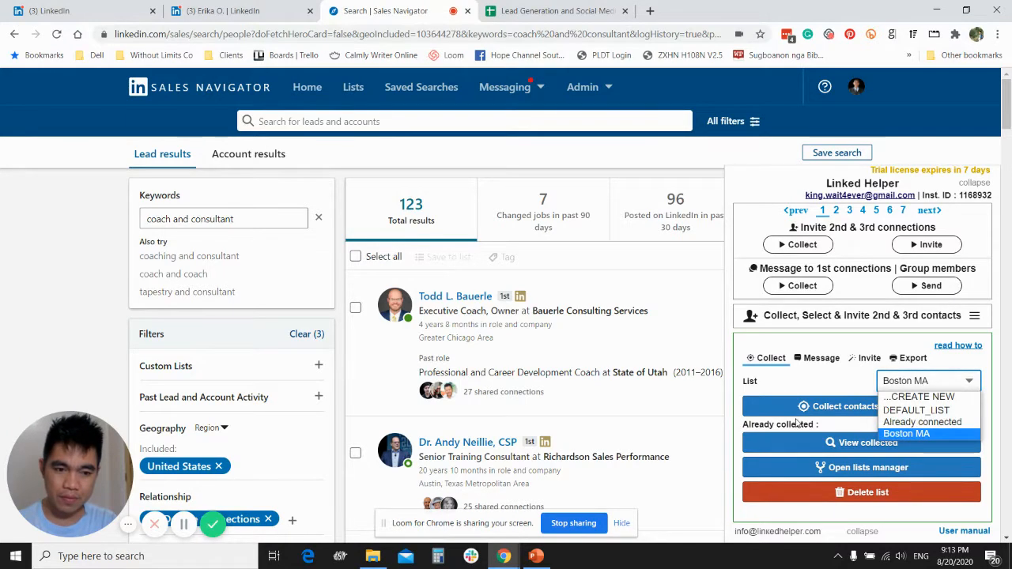
{"action": "left_click", "coordinate": [815, 387]}
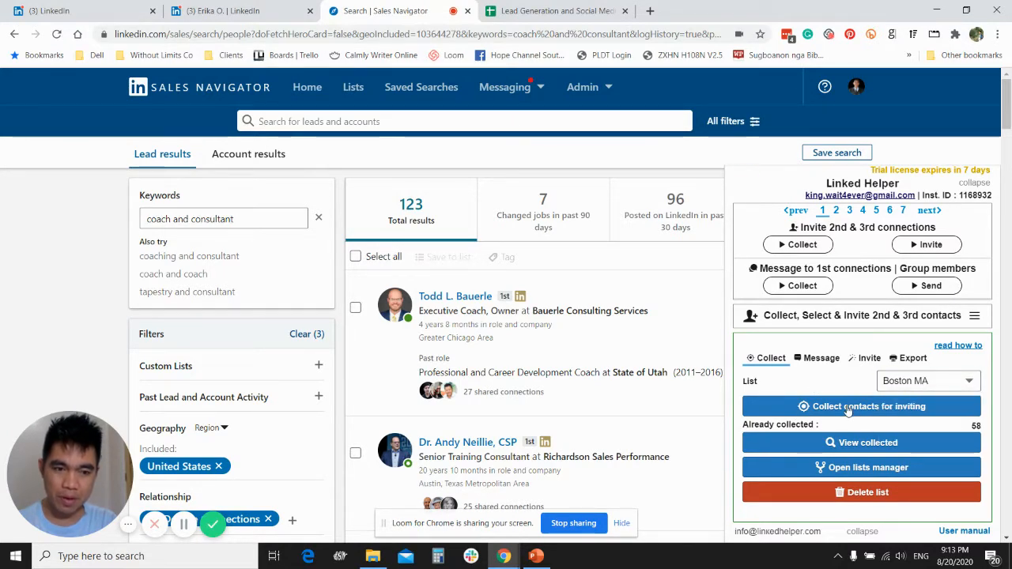
{"action": "left_click", "coordinate": [847, 407]}
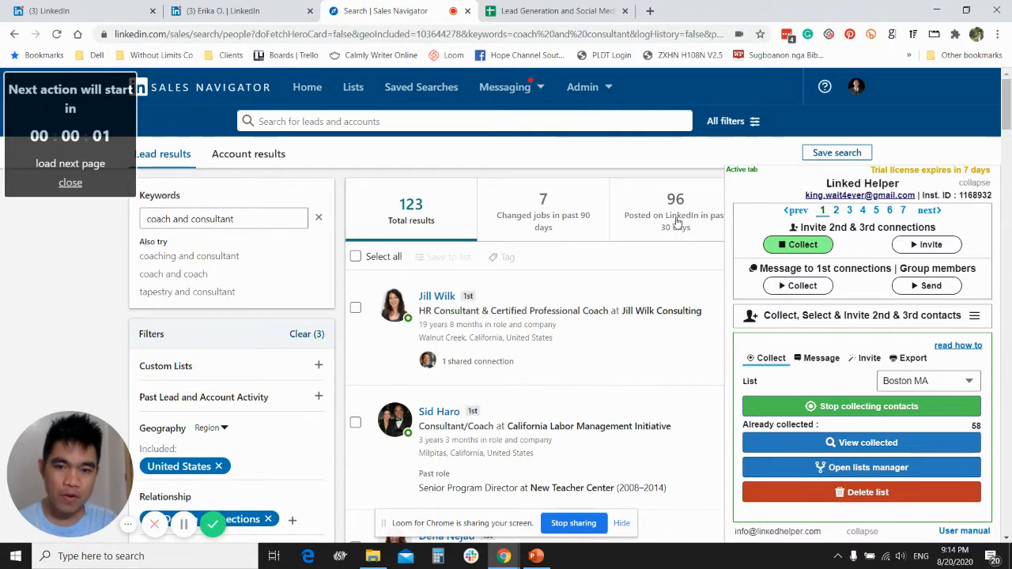
{"action": "left_click", "coordinate": [846, 406]}
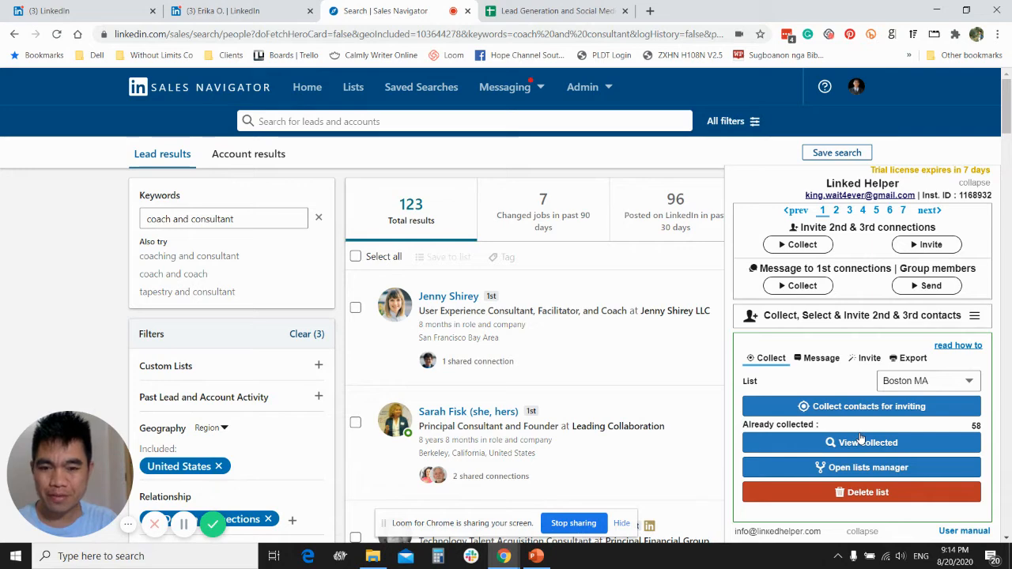
- Check the Frequently-Asked Questions slide in PowerPoint, return to the browser, and switch Linked Helper to My invites canceller
{"action": "left_click", "coordinate": [536, 555]}
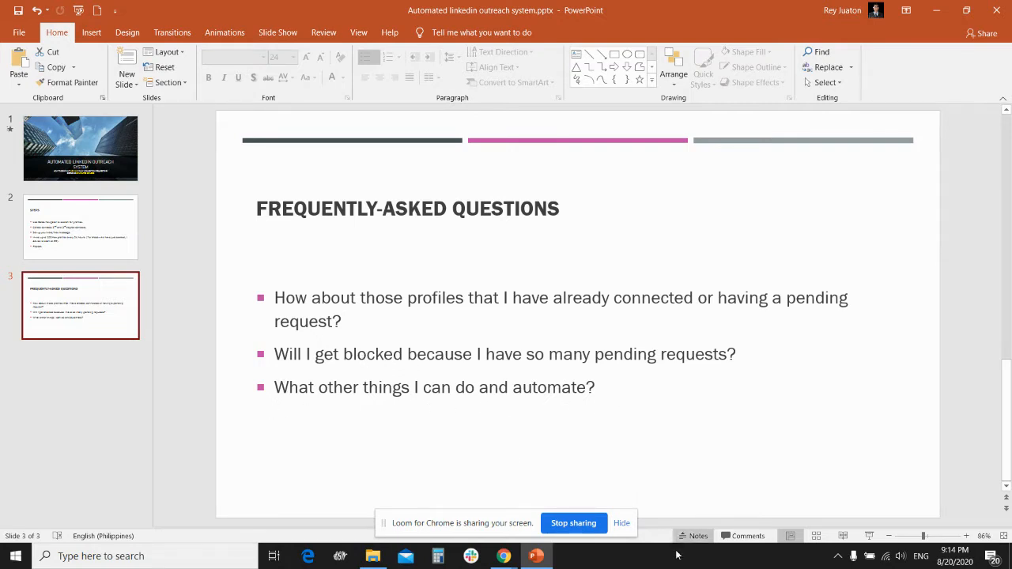
{"action": "left_click", "coordinate": [536, 556]}
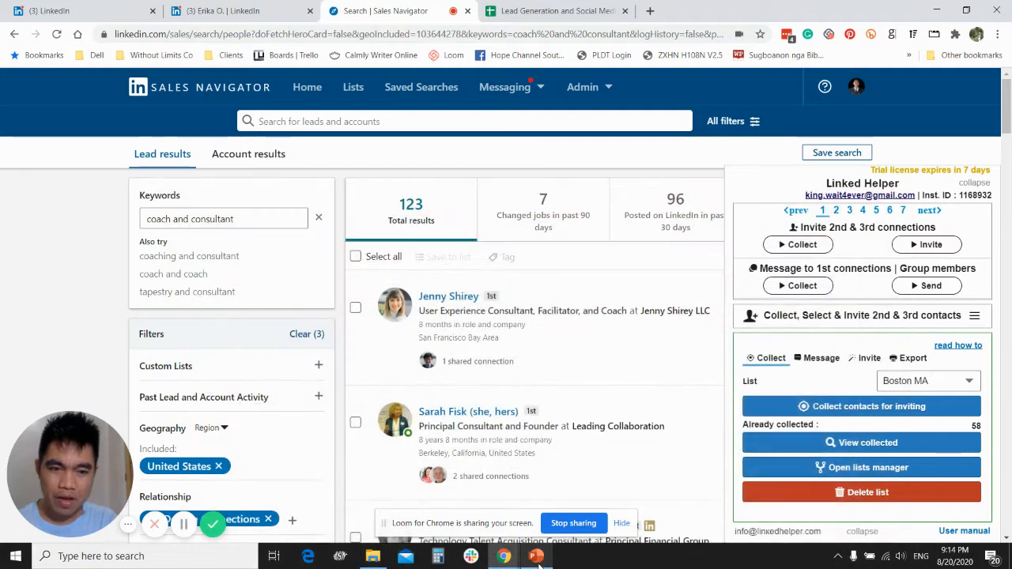
{"action": "left_click", "coordinate": [985, 318]}
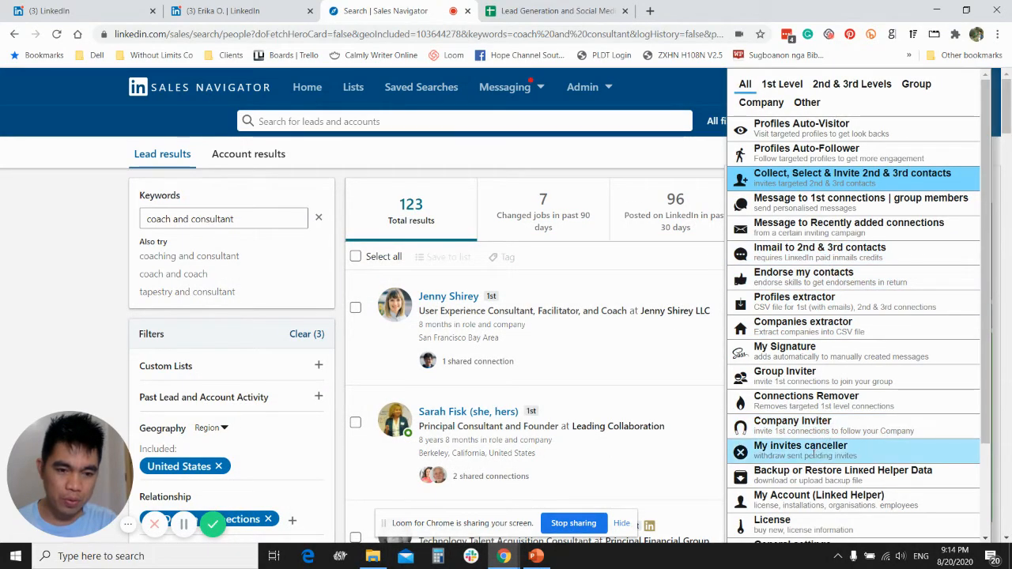
{"action": "left_click", "coordinate": [812, 447]}
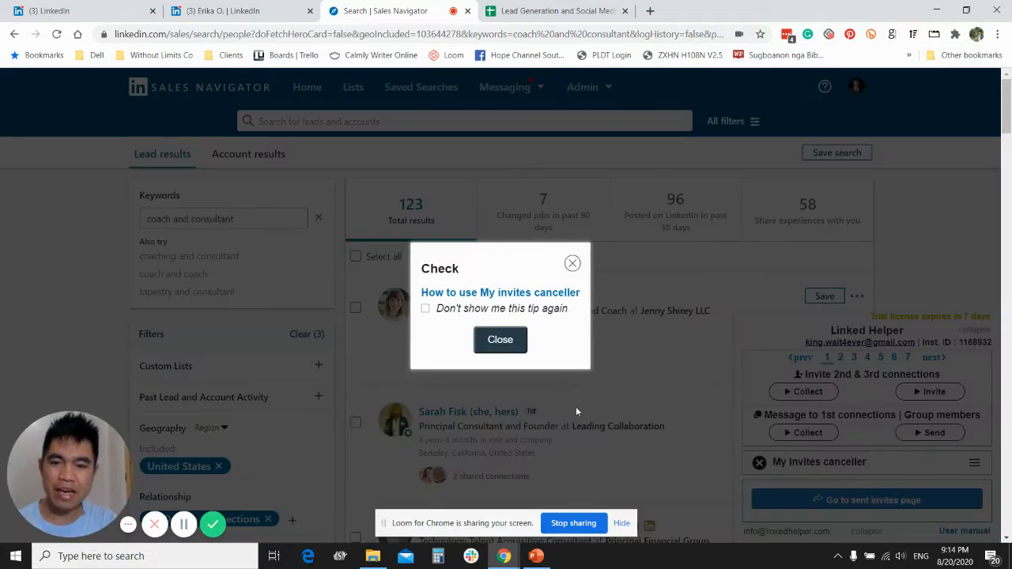
{"action": "left_click", "coordinate": [499, 339]}
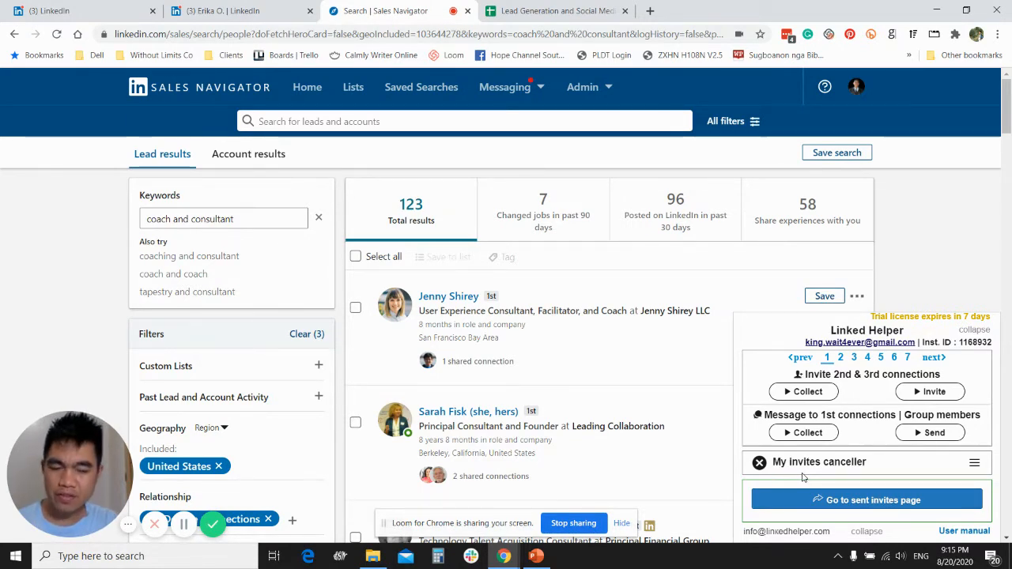
- Open the sent invitations page from My invites canceller and review the sent invites and the number-to-keep setting
{"action": "left_click", "coordinate": [863, 506]}
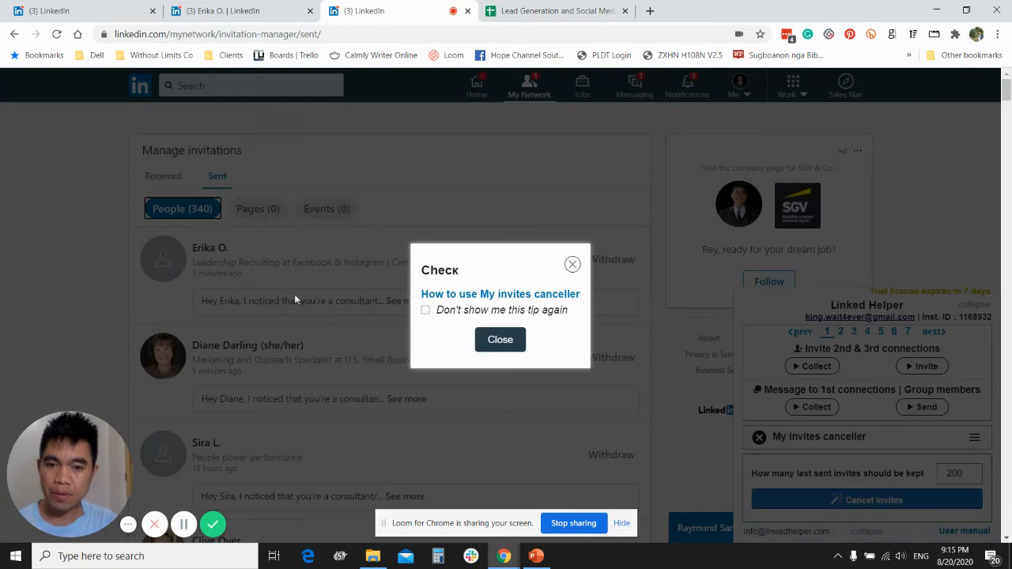
{"action": "left_click", "coordinate": [497, 342]}
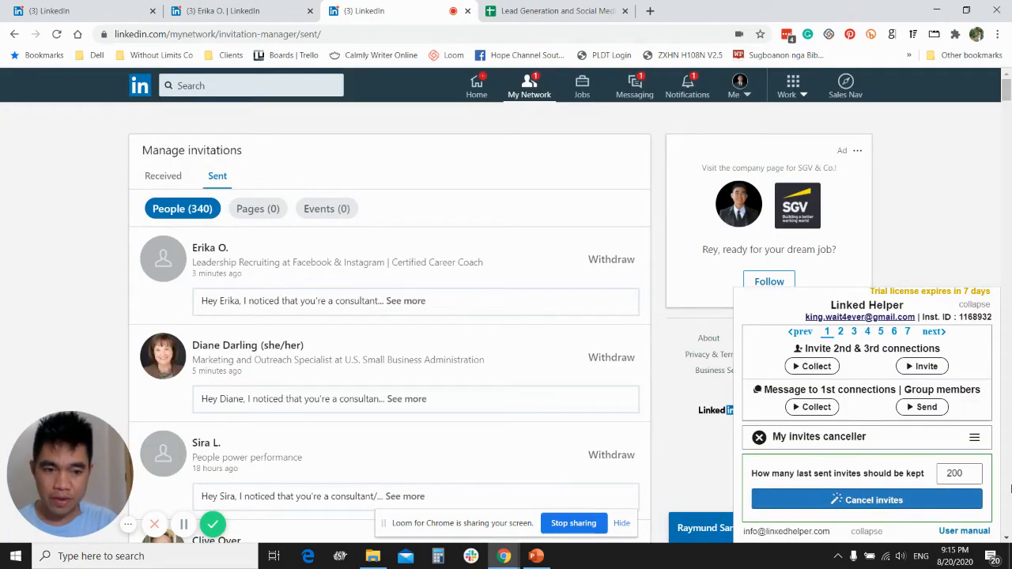
{"action": "scroll", "coordinate": [102, 165], "scroll_direction": "down", "scroll_amount": 1}
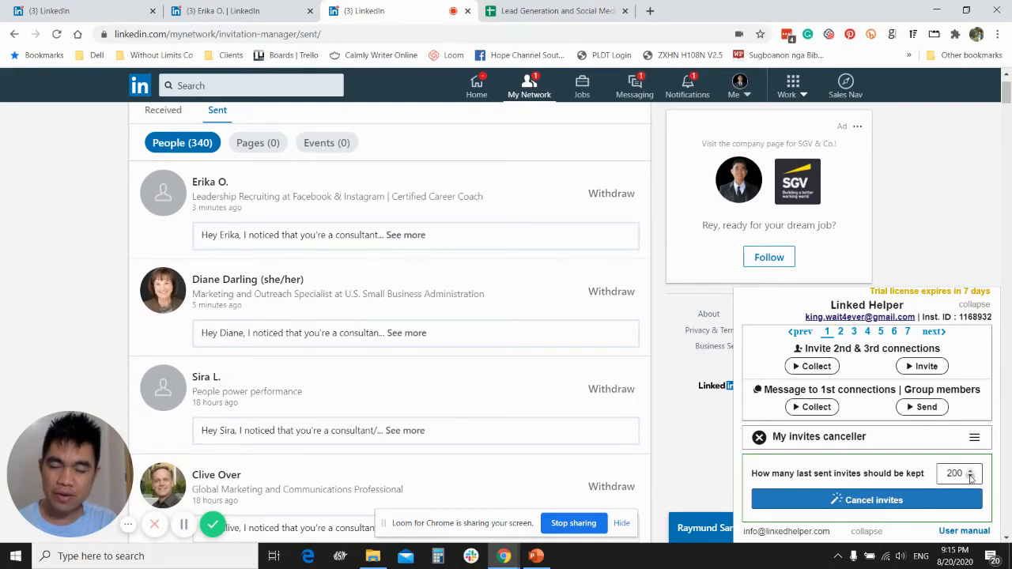
{"action": "scroll", "coordinate": [490, 439], "scroll_direction": "up", "scroll_amount": 1}
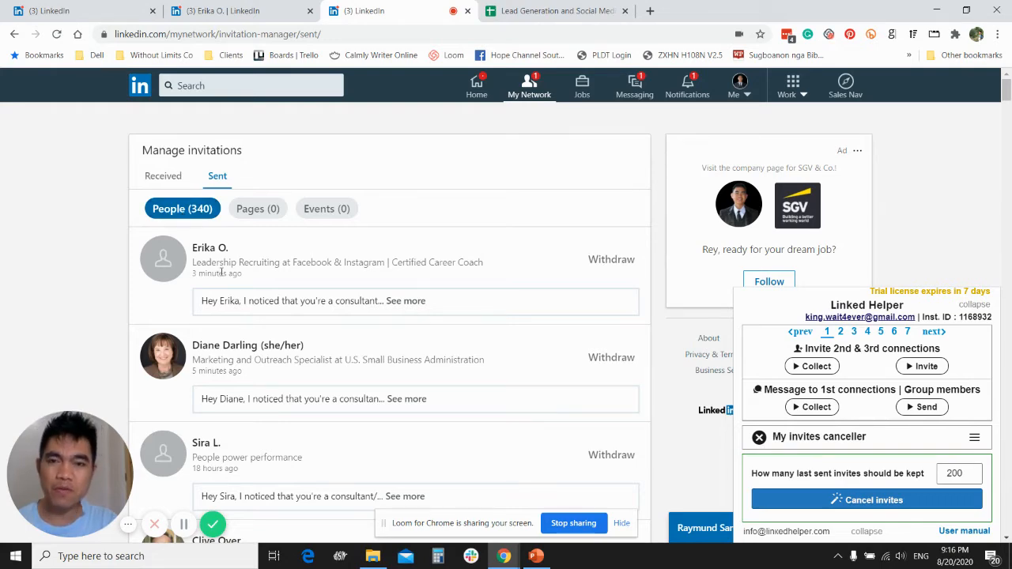
- Switch Linked Helper to Endorse my contacts and choose the List Who Viewed your profile page as the collection source
{"action": "left_click", "coordinate": [975, 439]}
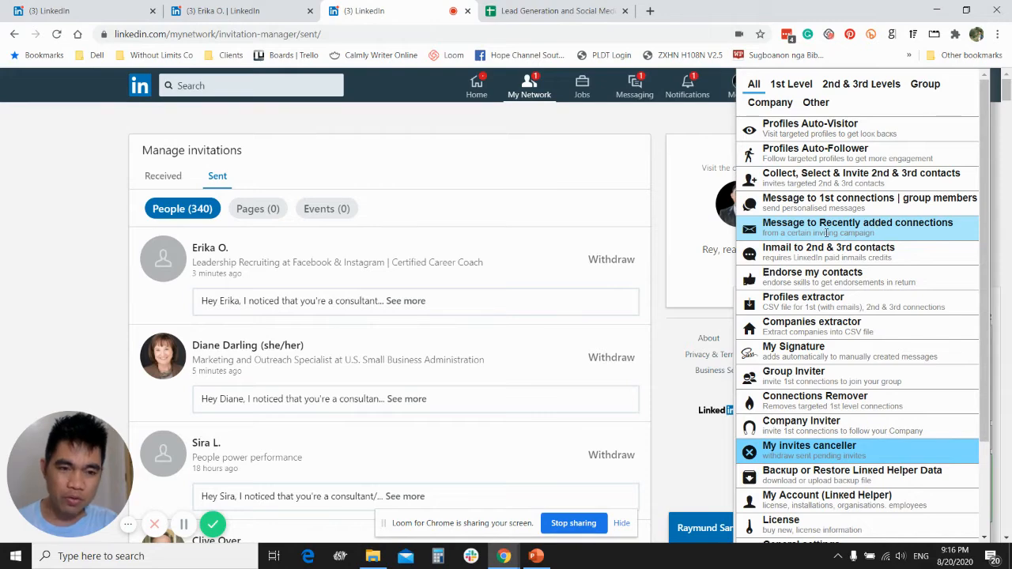
{"action": "left_click", "coordinate": [782, 274]}
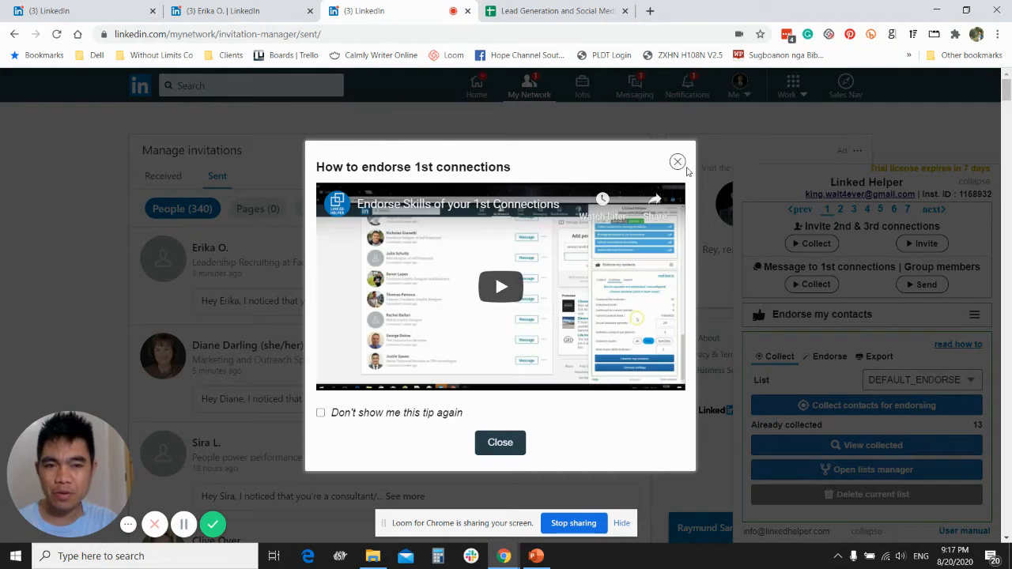
{"action": "left_click", "coordinate": [677, 162]}
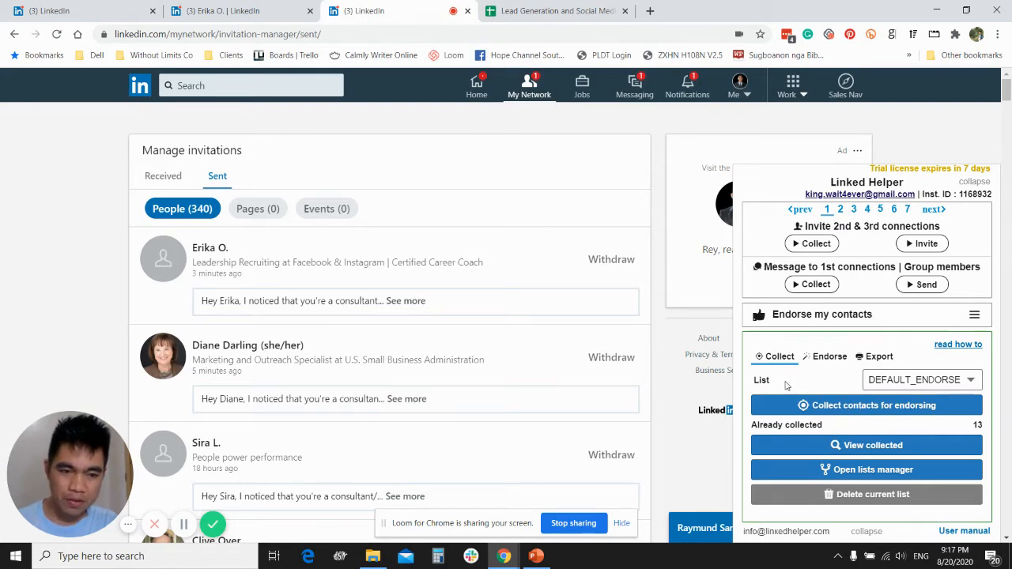
{"action": "left_click", "coordinate": [838, 407]}
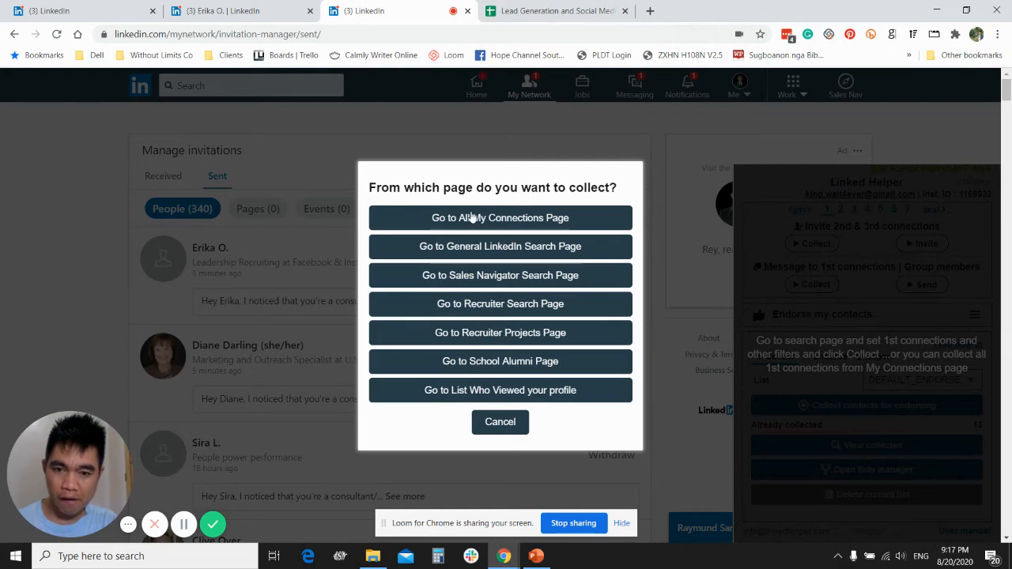
{"action": "scroll", "coordinate": [479, 248], "scroll_direction": "down", "scroll_amount": 1}
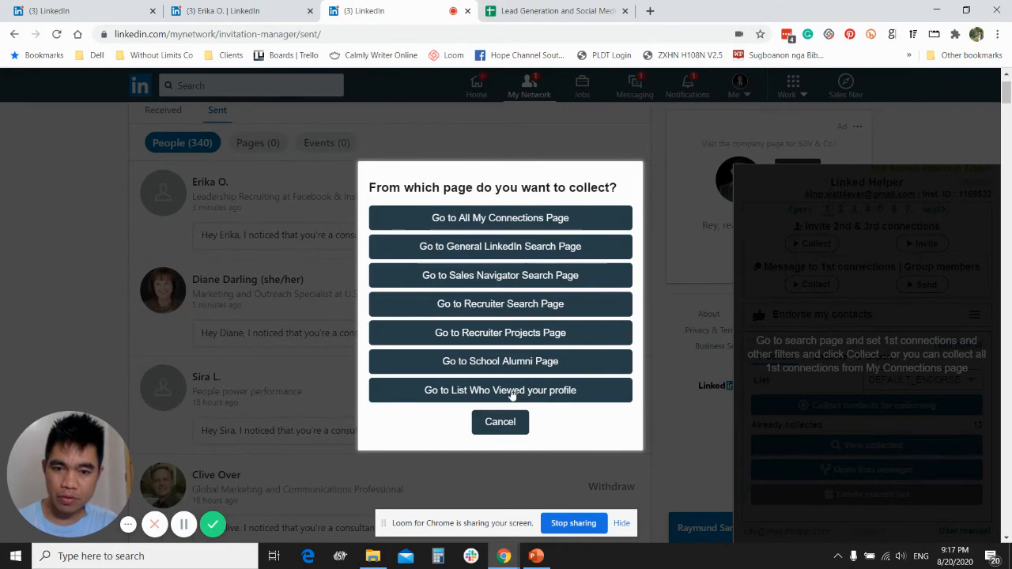
{"action": "left_click", "coordinate": [484, 391]}
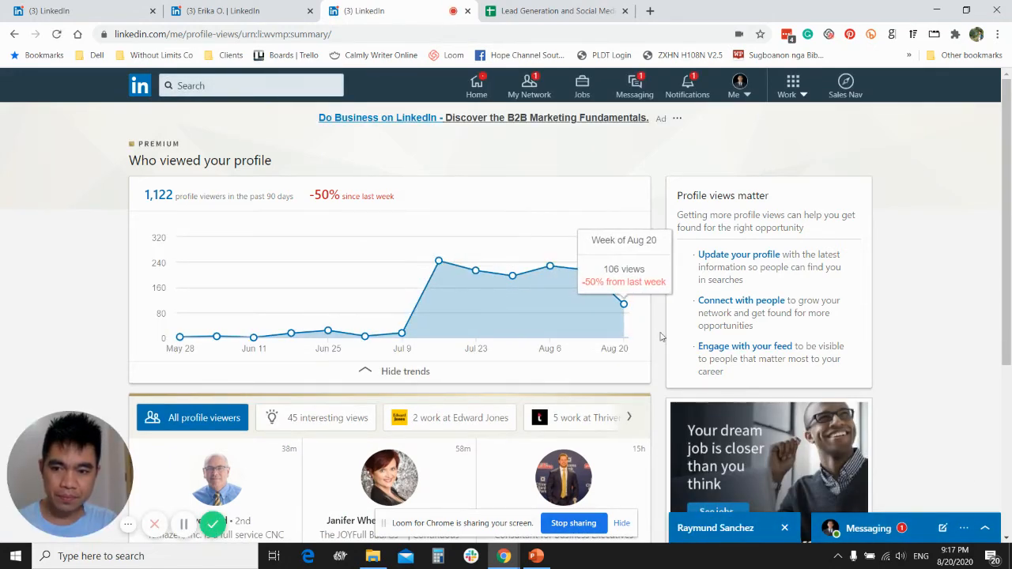
{"action": "scroll", "coordinate": [662, 331], "scroll_direction": "down", "scroll_amount": 3}
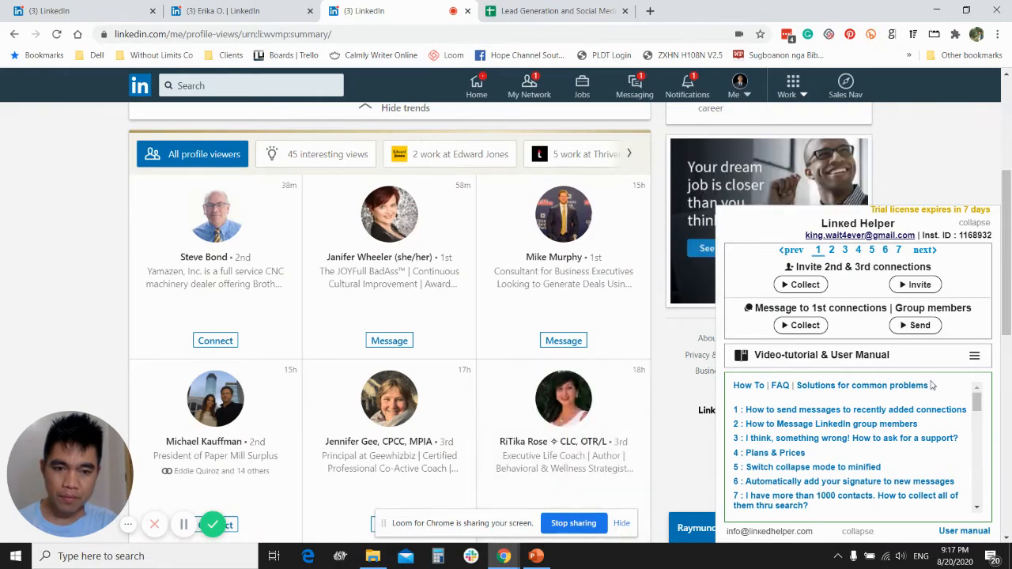
- Reopen Endorse my contacts on the profile viewers page, collect the viewers into the DEFAULT_ENDORSE list, and stop collecting
{"action": "left_click", "coordinate": [974, 358]}
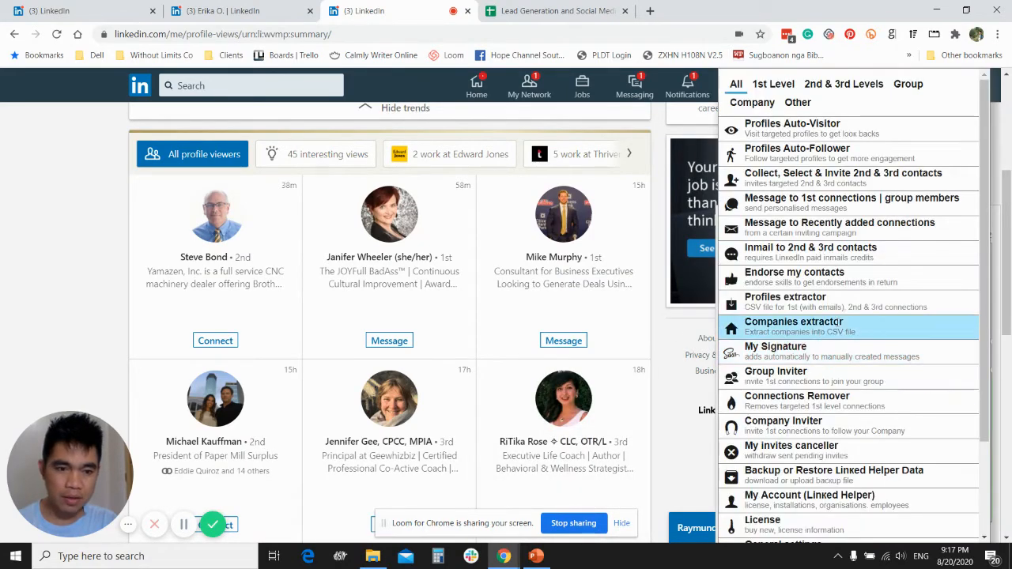
{"action": "left_click", "coordinate": [807, 274]}
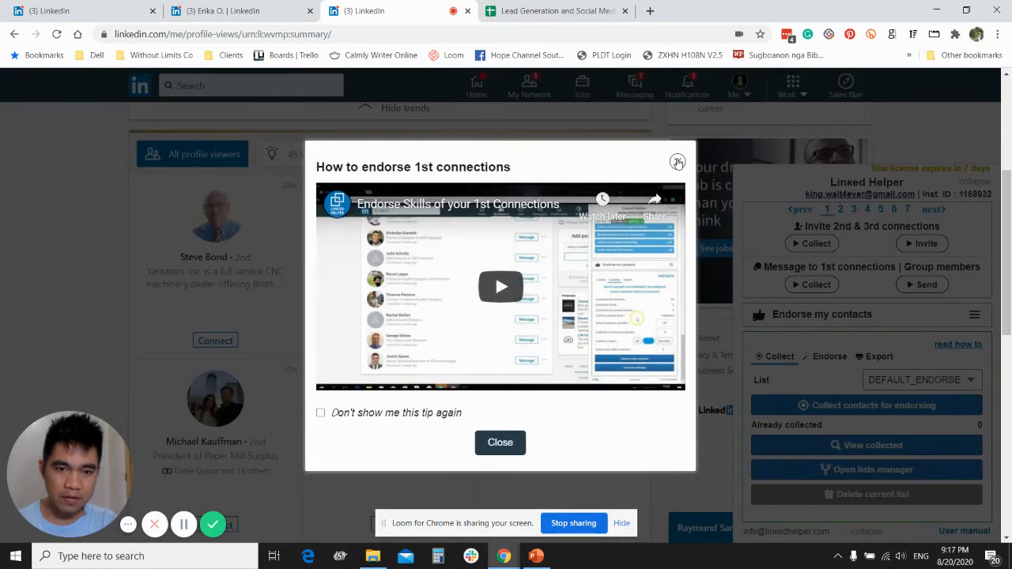
{"action": "left_click", "coordinate": [677, 162]}
{"action": "left_click", "coordinate": [847, 406]}
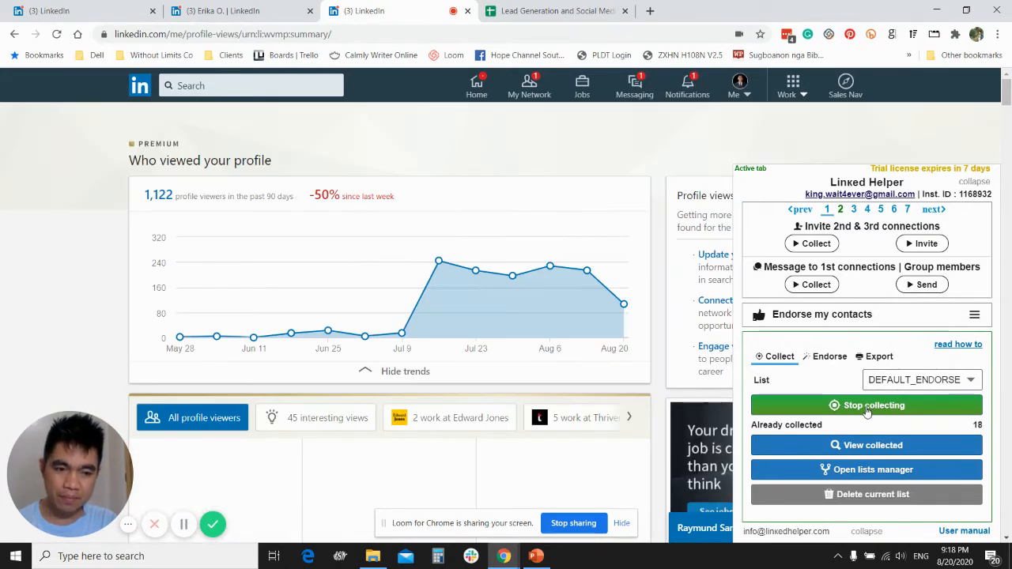
{"action": "left_click", "coordinate": [867, 407]}
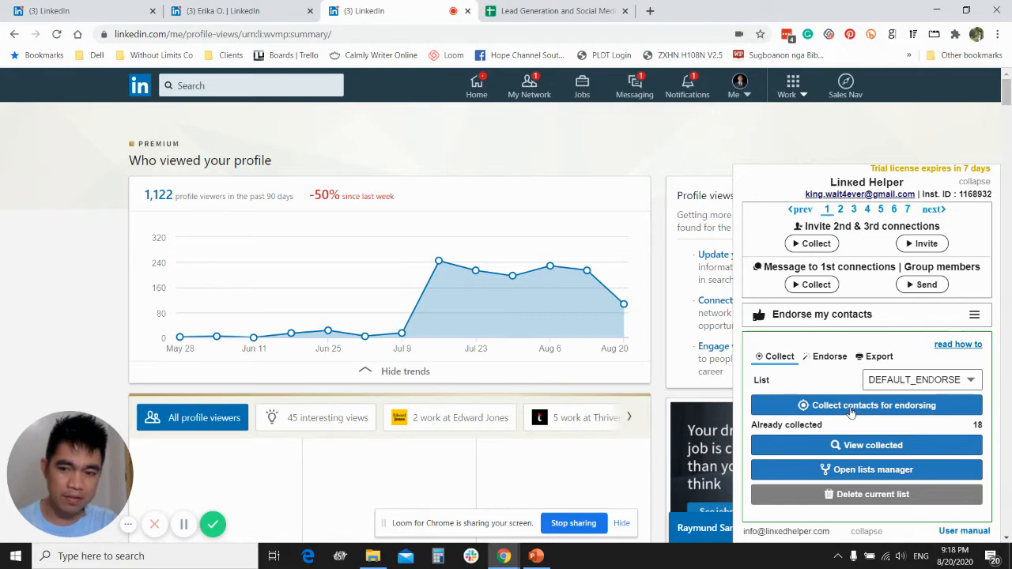
- Review the collected profiles in the Manage Endorse List queue and close the list
{"action": "left_click", "coordinate": [873, 449]}
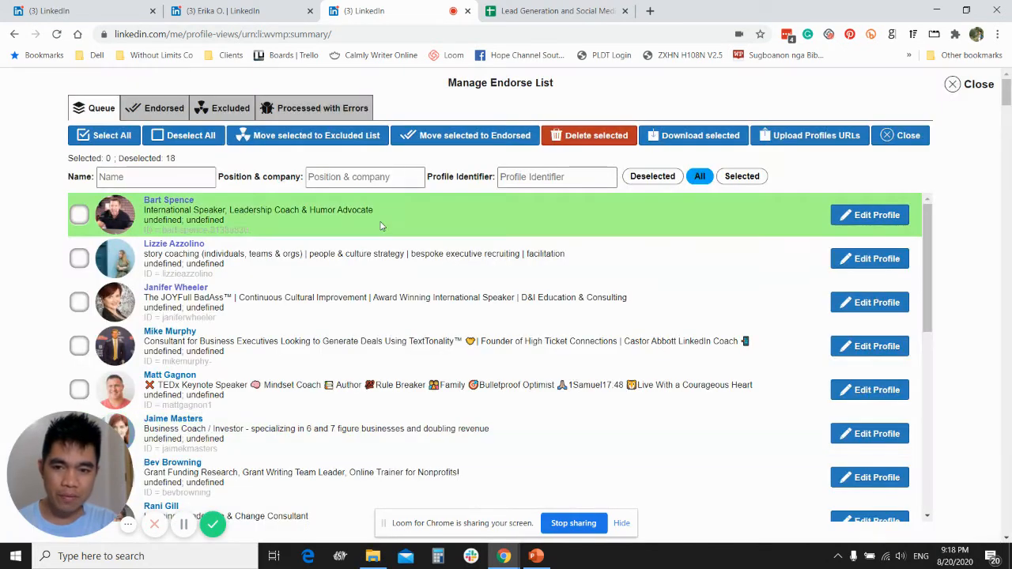
{"action": "scroll", "coordinate": [274, 229], "scroll_direction": "down", "scroll_amount": 6}
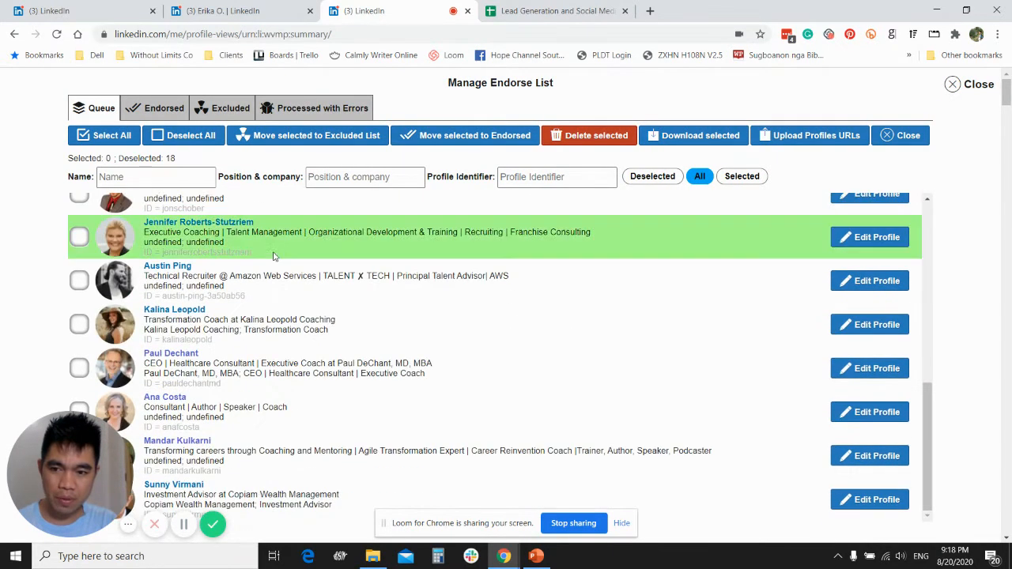
{"action": "scroll", "coordinate": [273, 258], "scroll_direction": "up", "scroll_amount": 4}
{"action": "scroll", "coordinate": [274, 259], "scroll_direction": "up", "scroll_amount": 3}
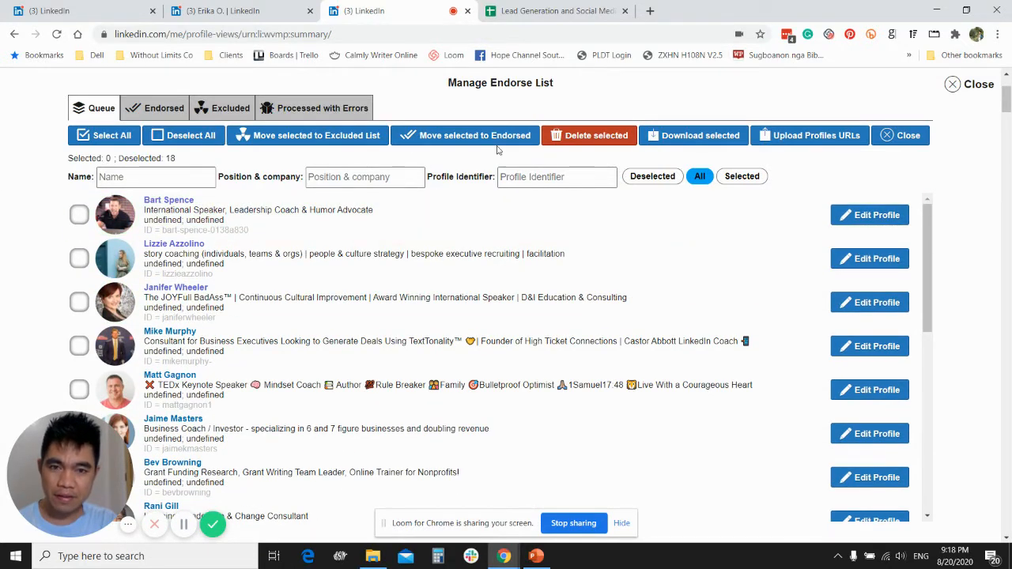
{"action": "left_click", "coordinate": [909, 138]}
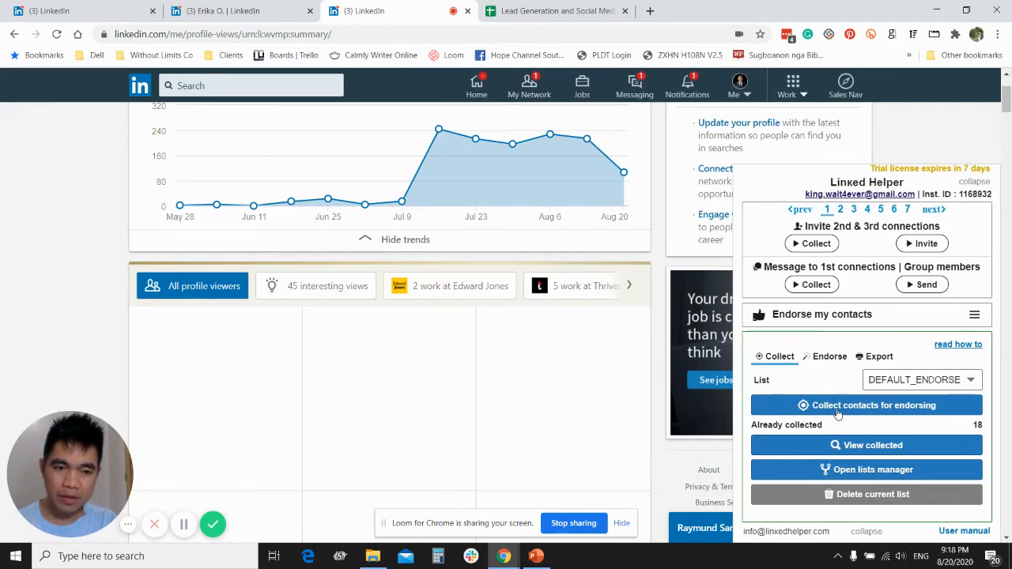
- Start endorsing the collected contacts with the existing Endorse settings
{"action": "left_click", "coordinate": [822, 358]}
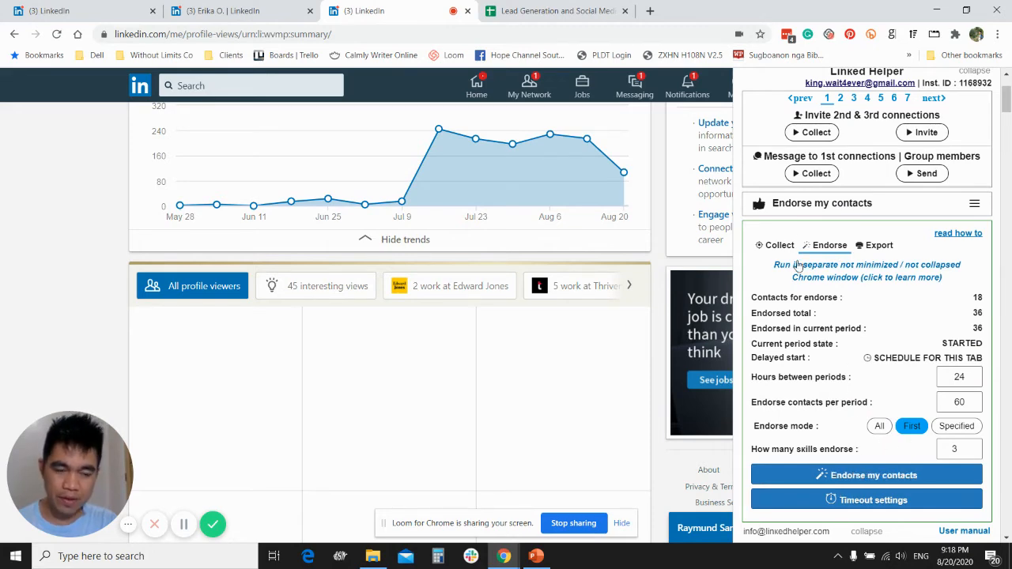
{"action": "left_click", "coordinate": [858, 478]}
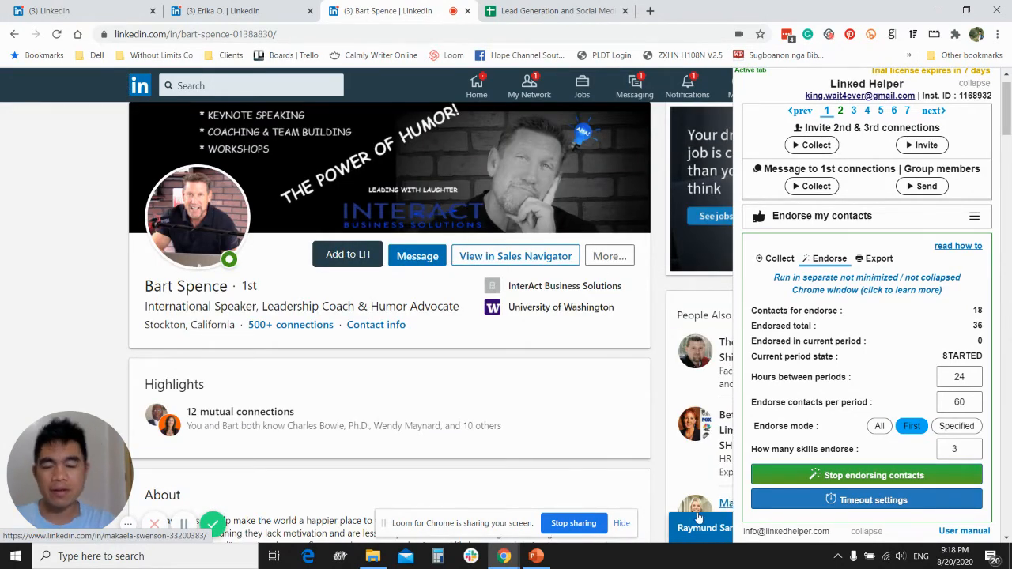
- Switch to PowerPoint and show the Automated LinkedIn Outreach System title slide
{"action": "left_click", "coordinate": [536, 555]}
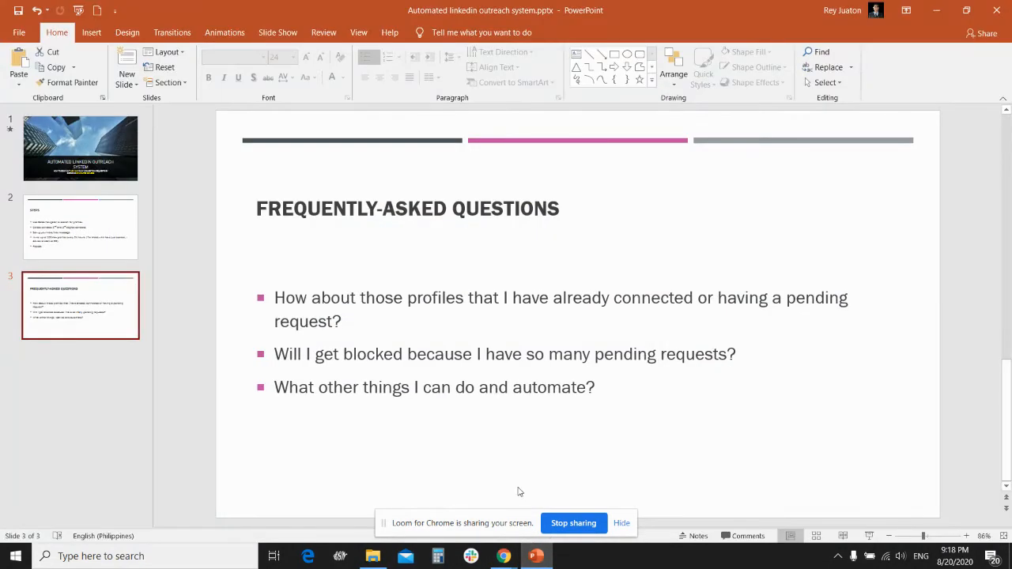
{"action": "left_click", "coordinate": [89, 167]}
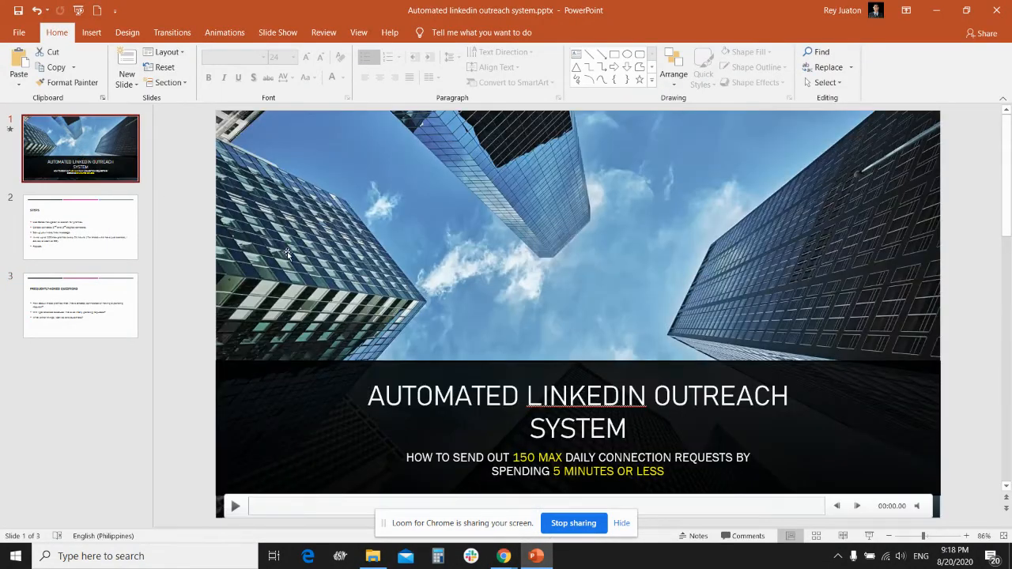